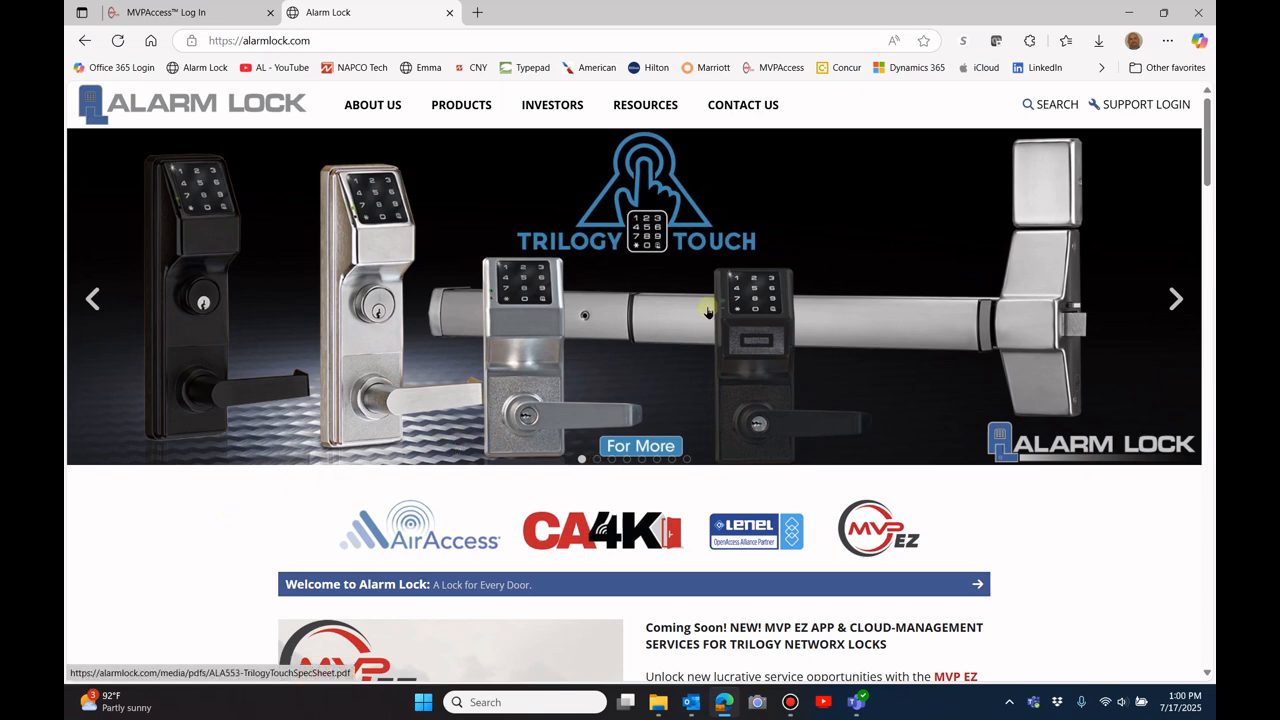
- Open Alarm Lock's Software Downloads page from its tech support resources and view the listed uniVerse Finder Utility Software V1.5.0.8
click(646, 108)
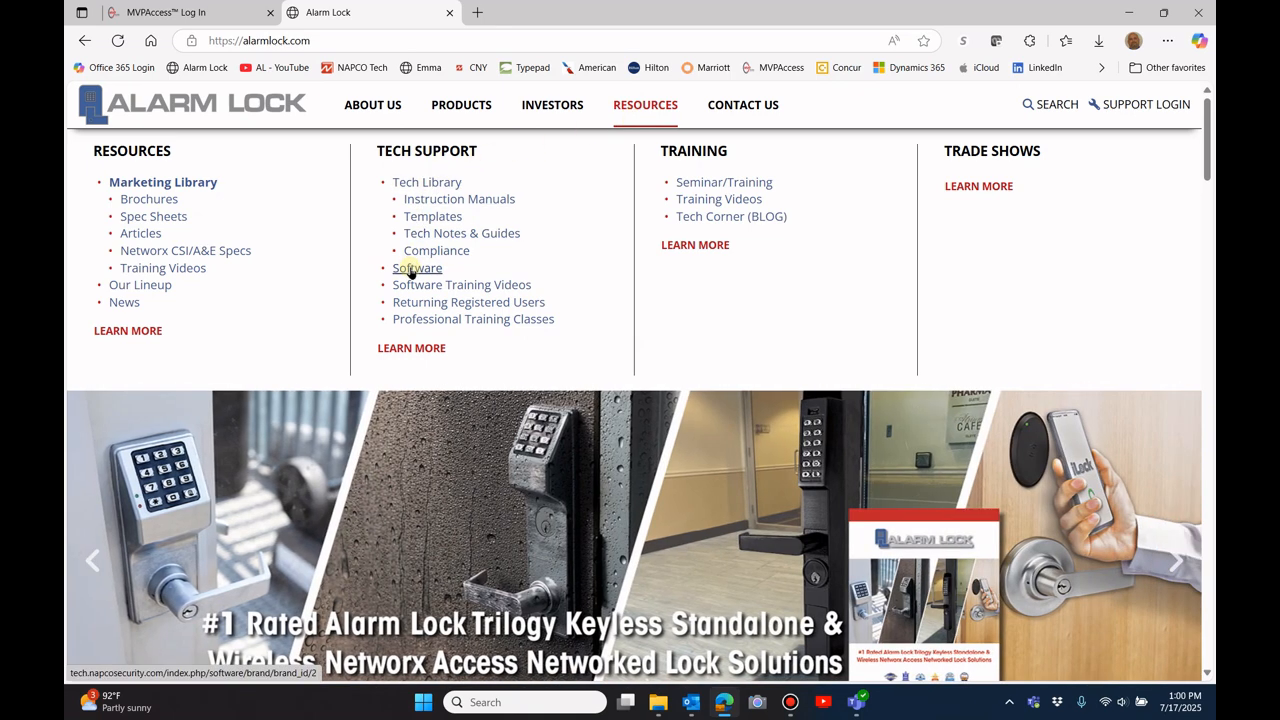
click(417, 268)
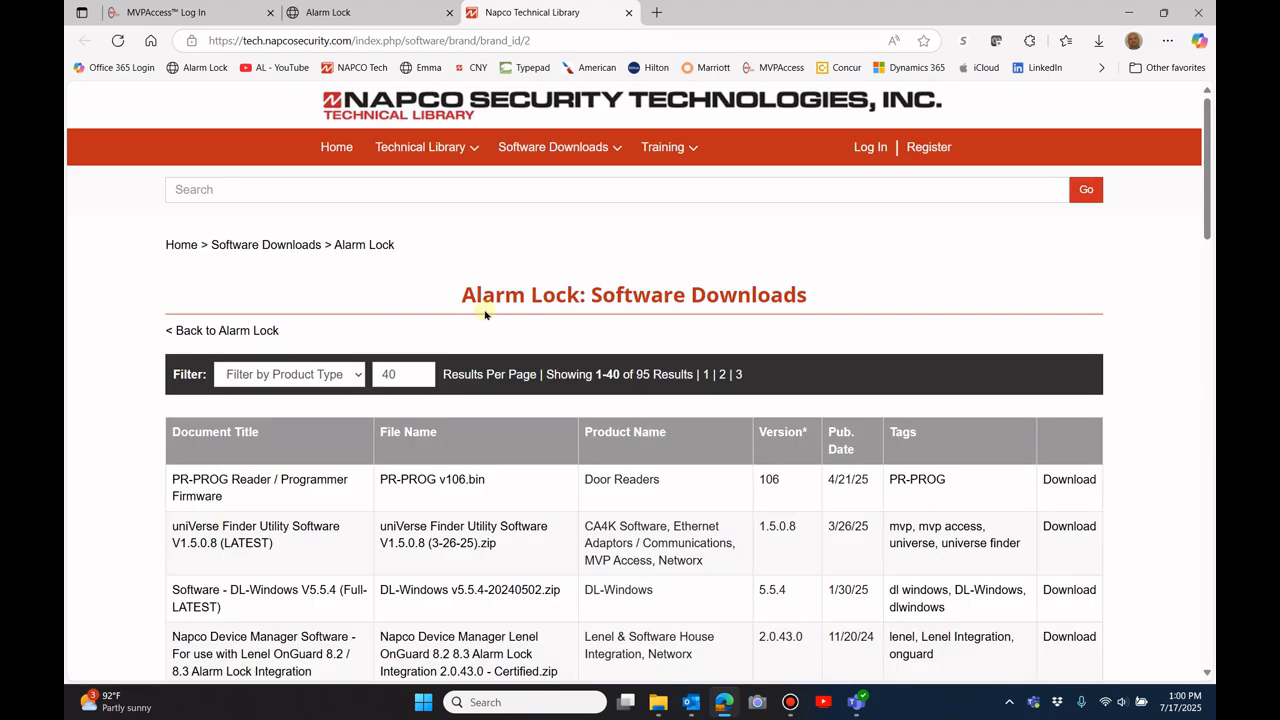
scroll(339, 345, down, 3)
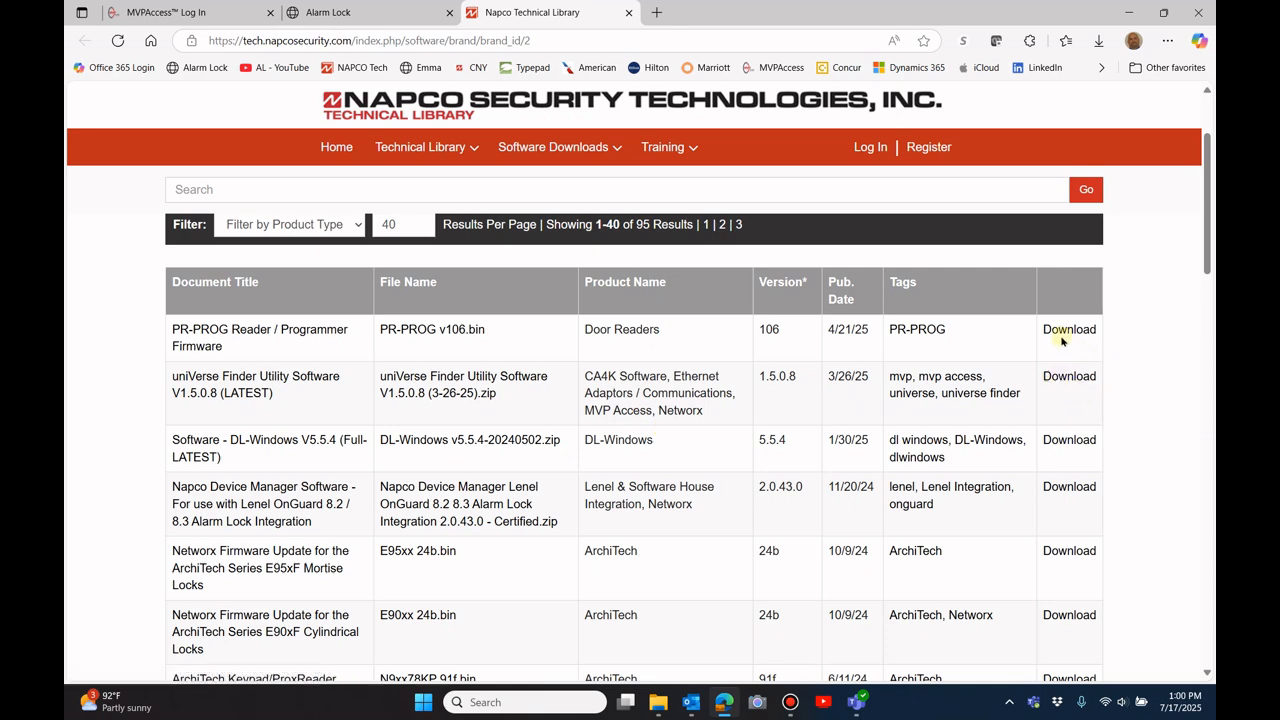
- Switch to the desktop and open the uniVerse Finder 1.5.0.8 folder
click(1128, 12)
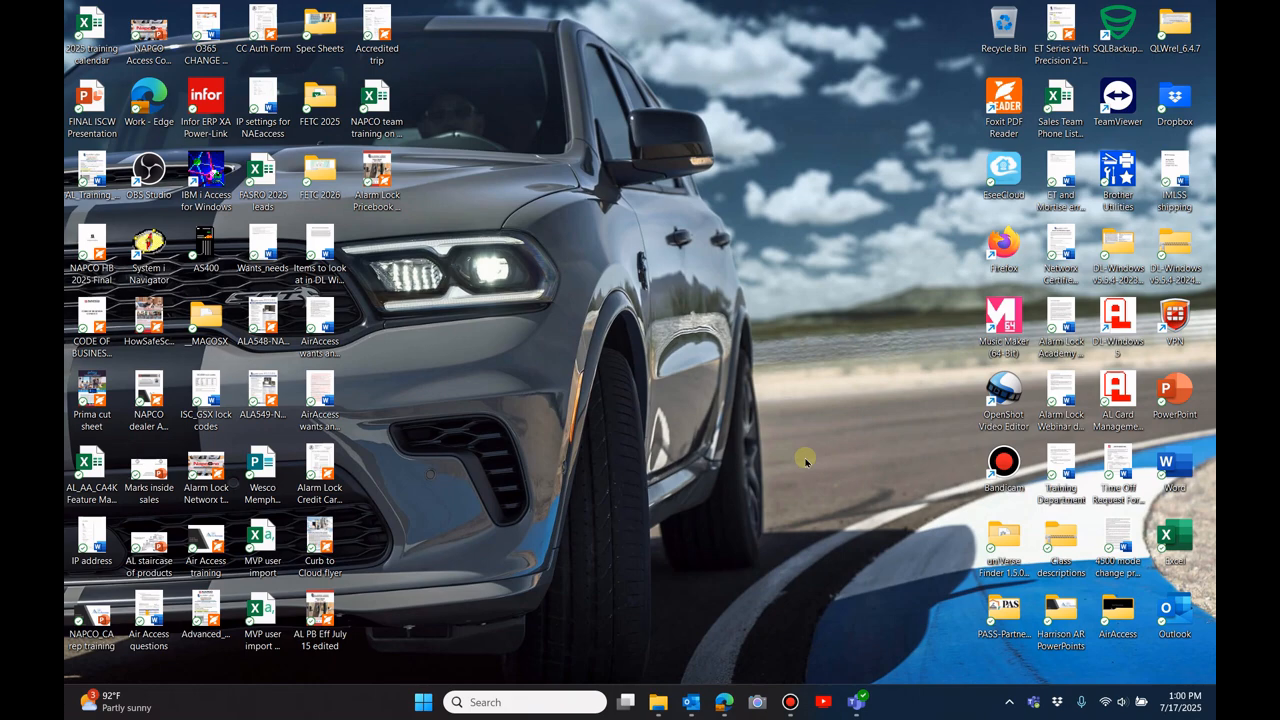
double_click(1000, 538)
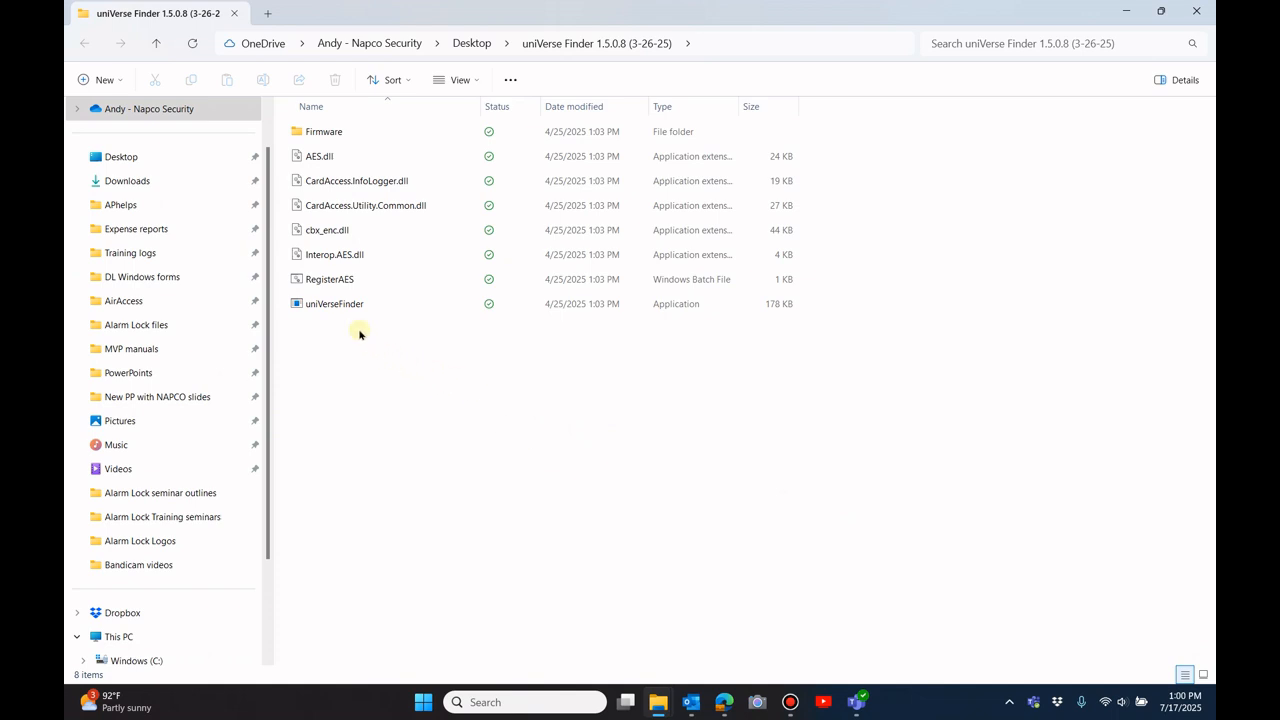
click(330, 280)
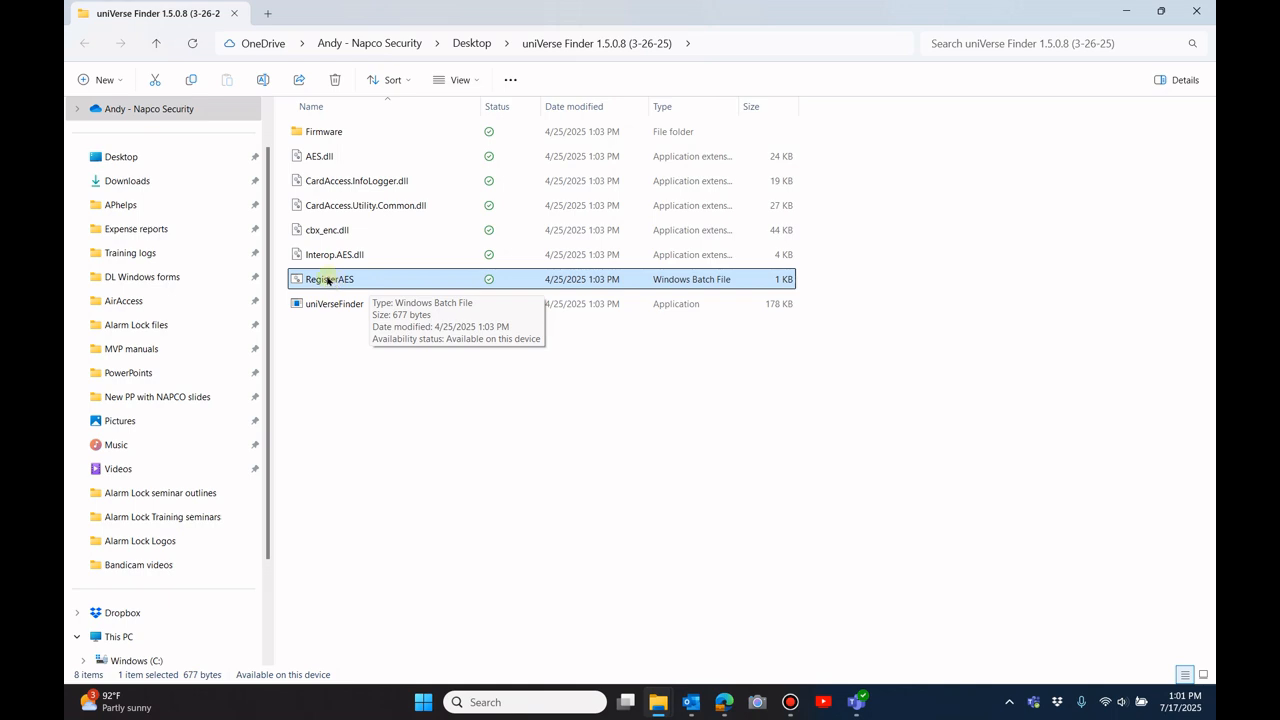
right_click(328, 280)
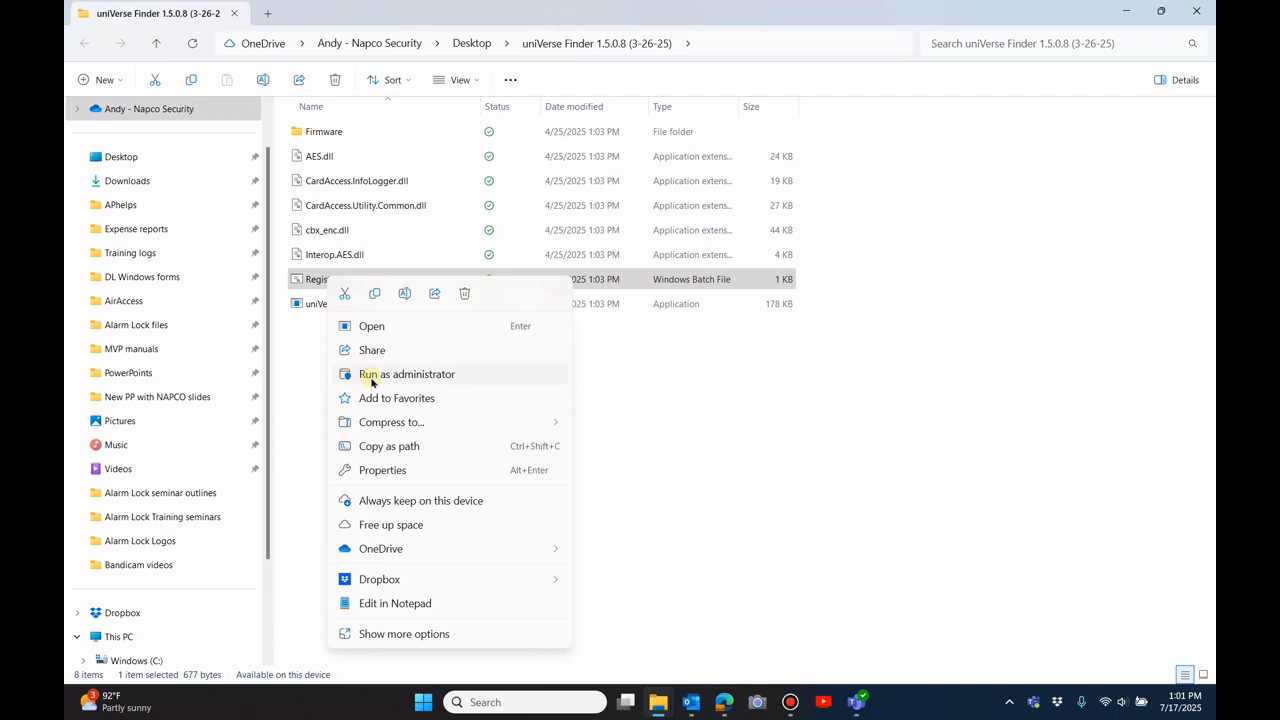
click(643, 420)
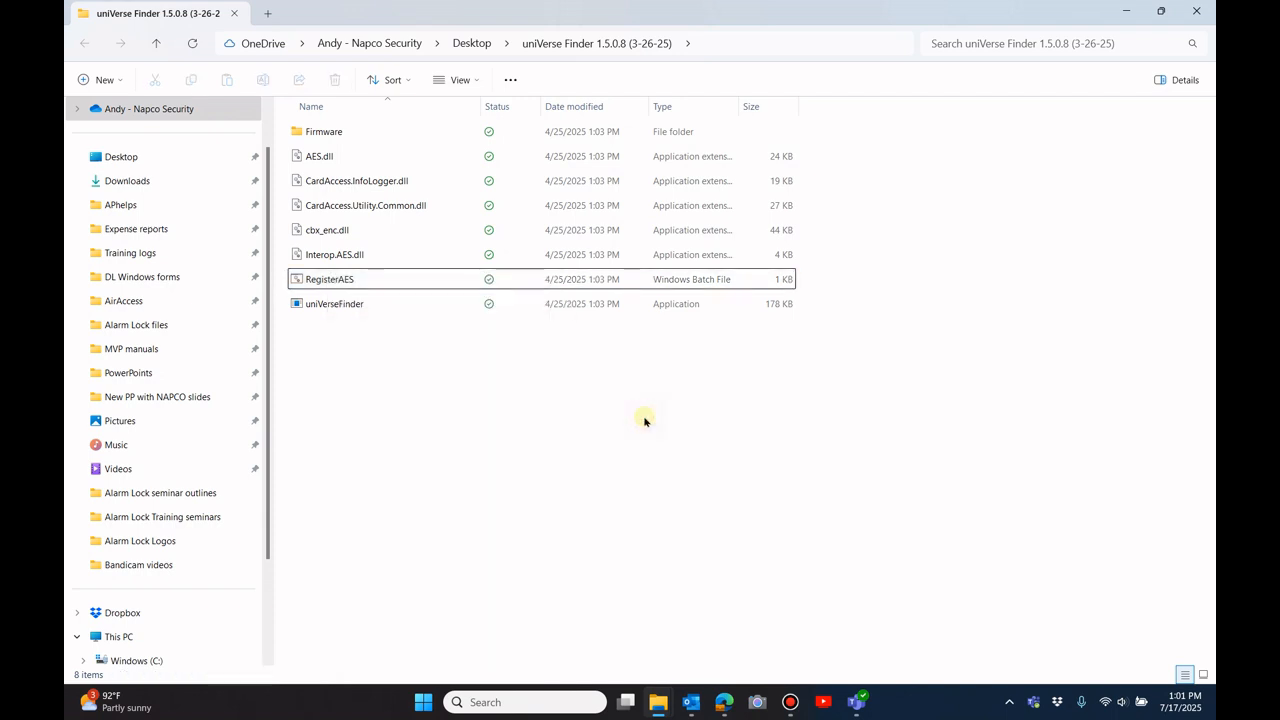
- Launch uniVerseFinder and discover the network devices of the Other Devices type
double_click(335, 305)
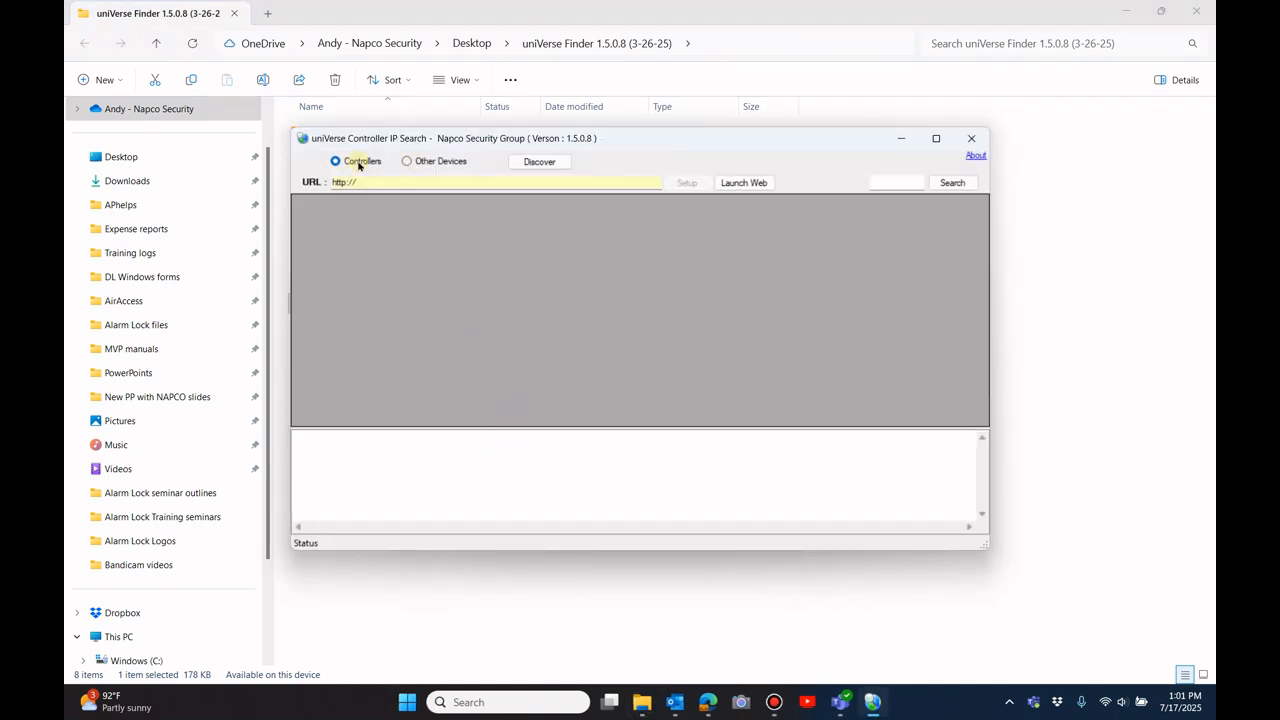
click(406, 162)
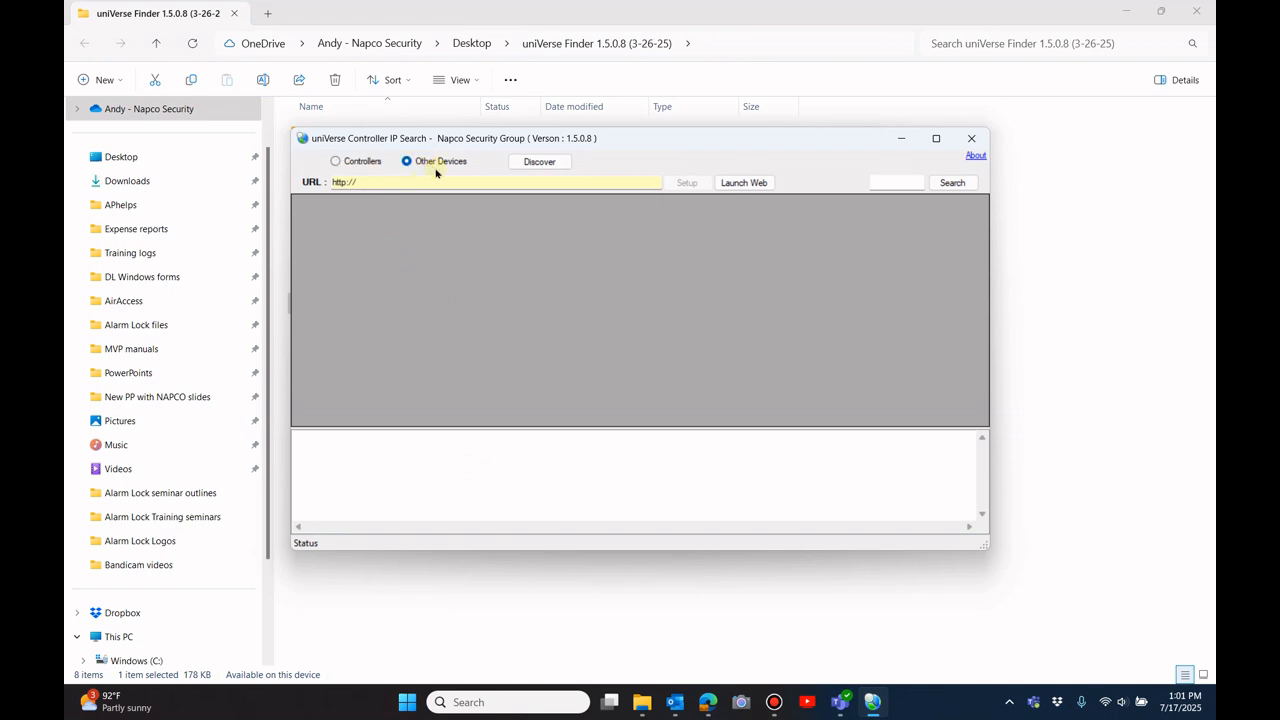
click(539, 163)
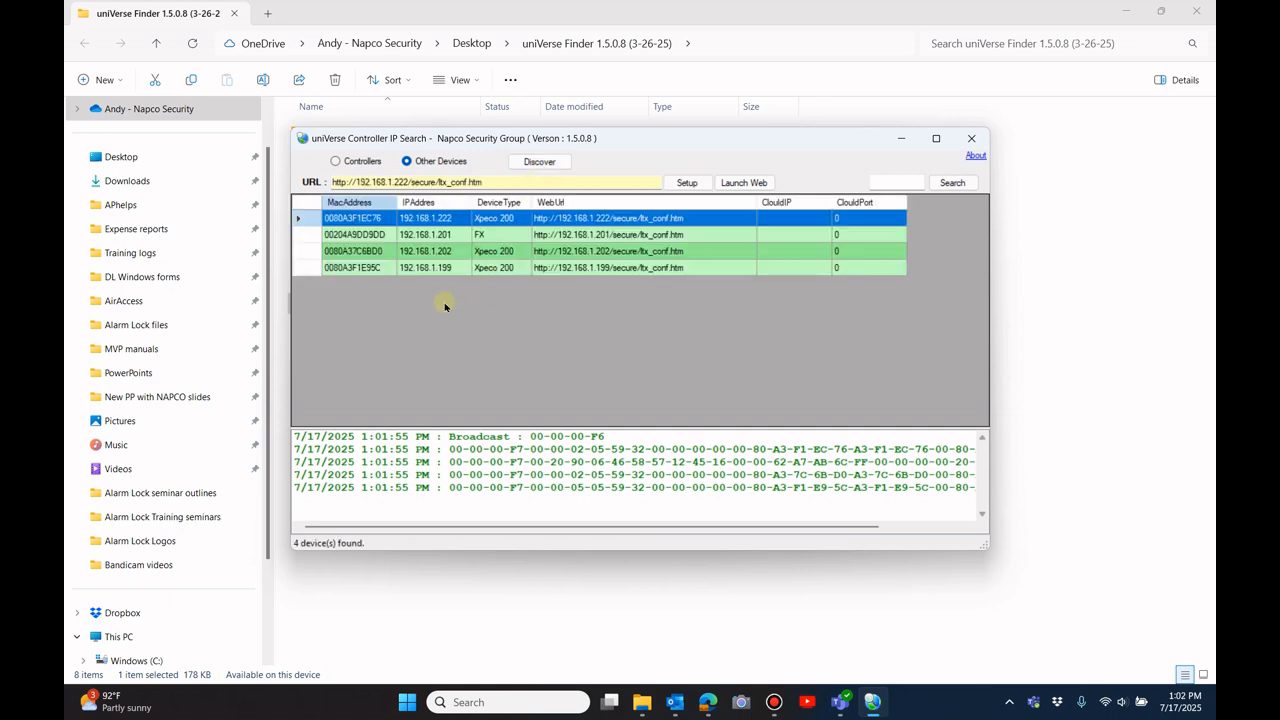
- Open the LAN configuration setup for the Xpeco 200 gateway at 192.168.1.202 and request its gateway status
click(376, 255)
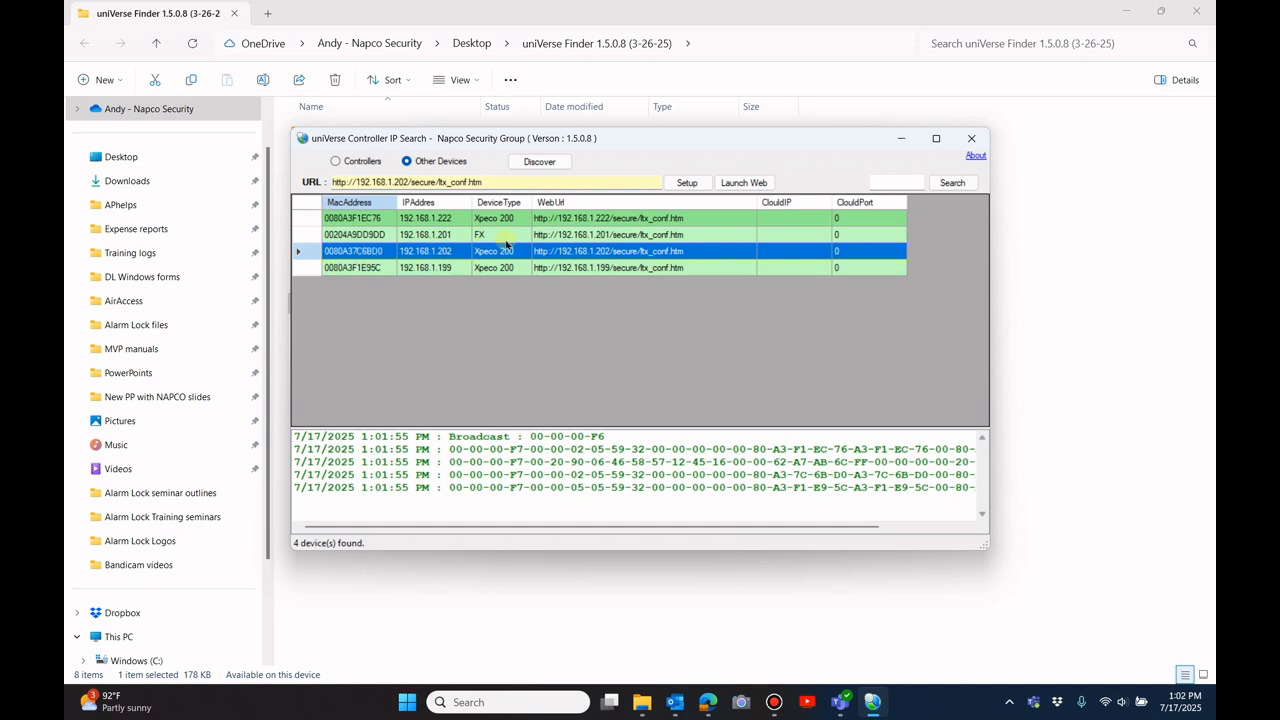
click(686, 183)
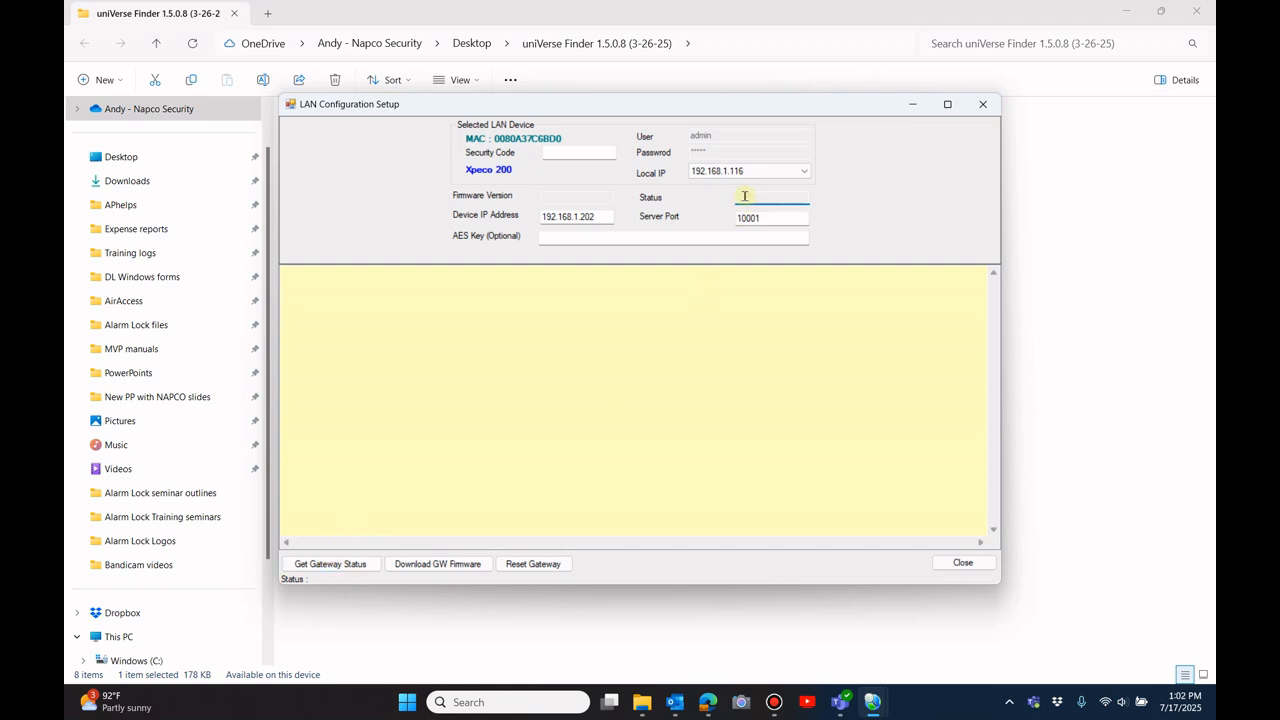
click(322, 566)
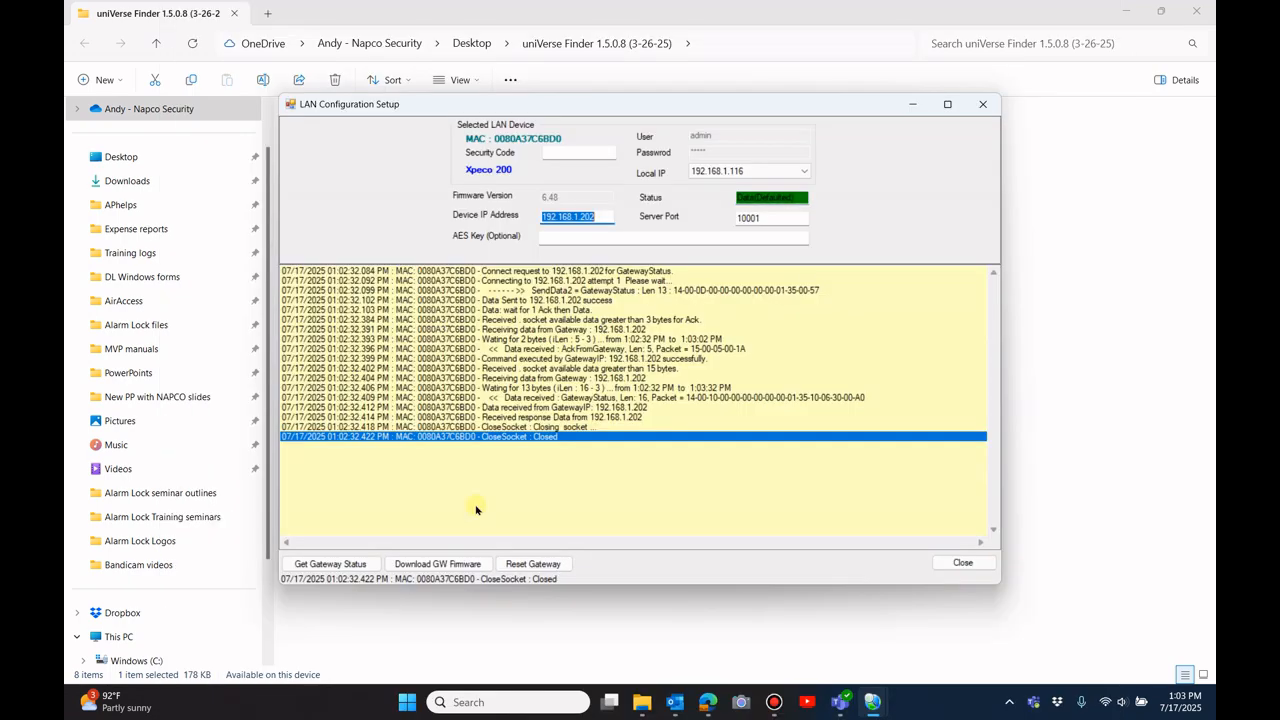
- Download the gateway firmware to the selected gateway, then close its LAN configuration and the uniVerse Finder
click(428, 564)
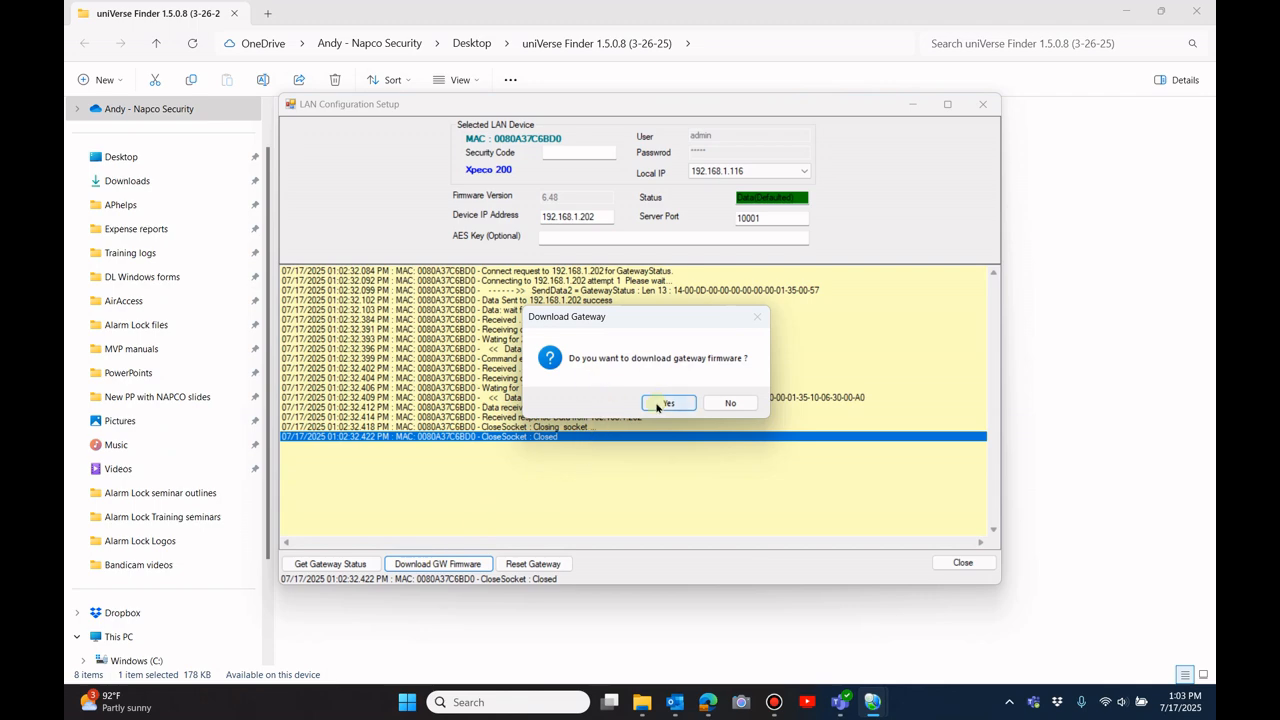
click(665, 403)
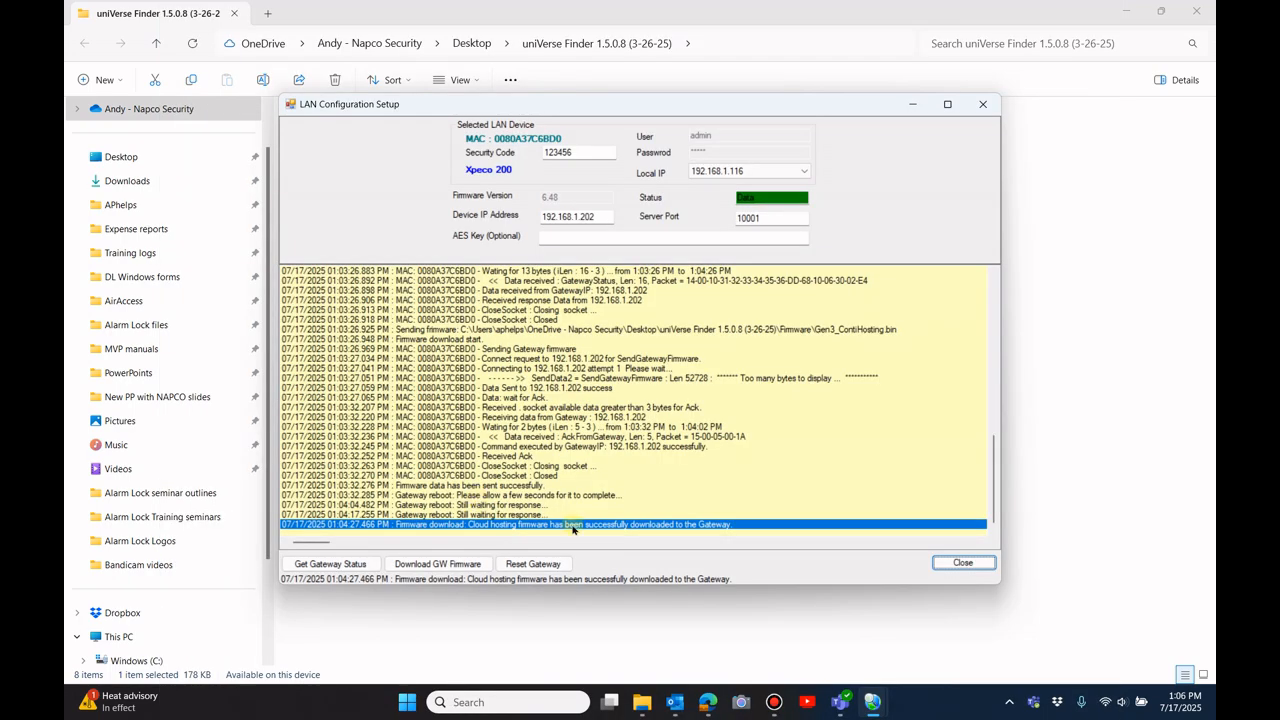
click(958, 563)
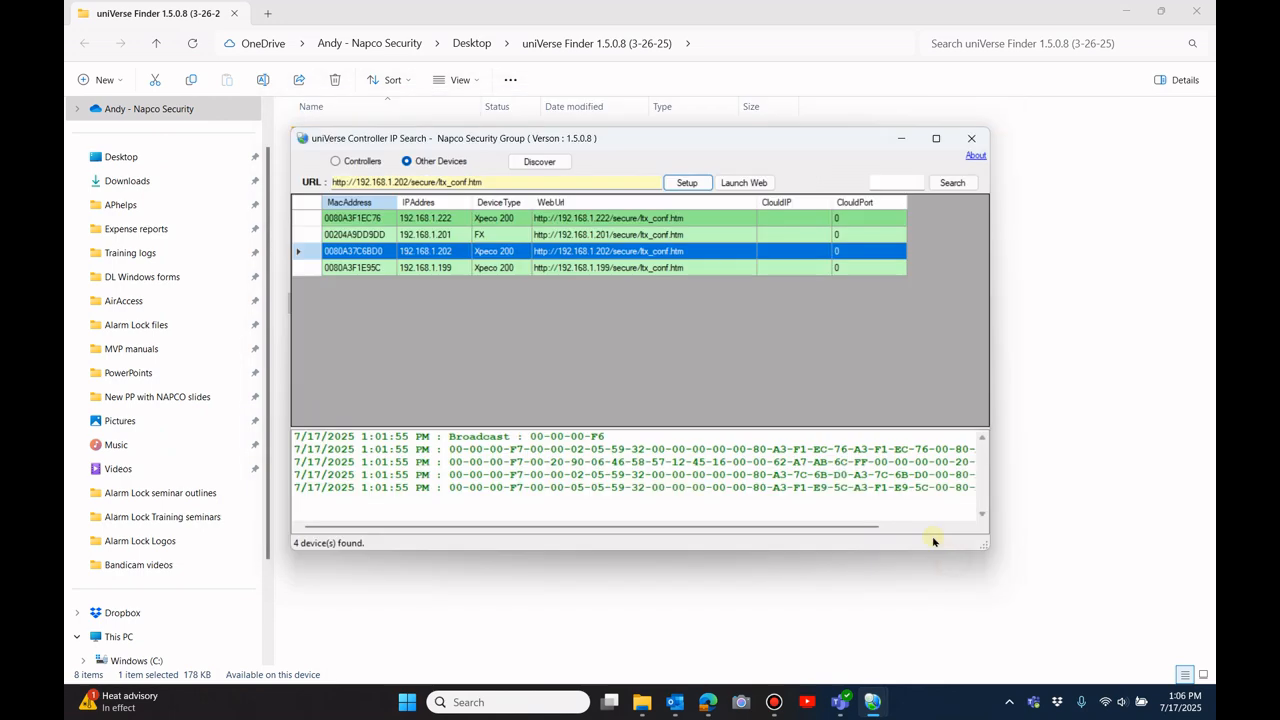
click(971, 138)
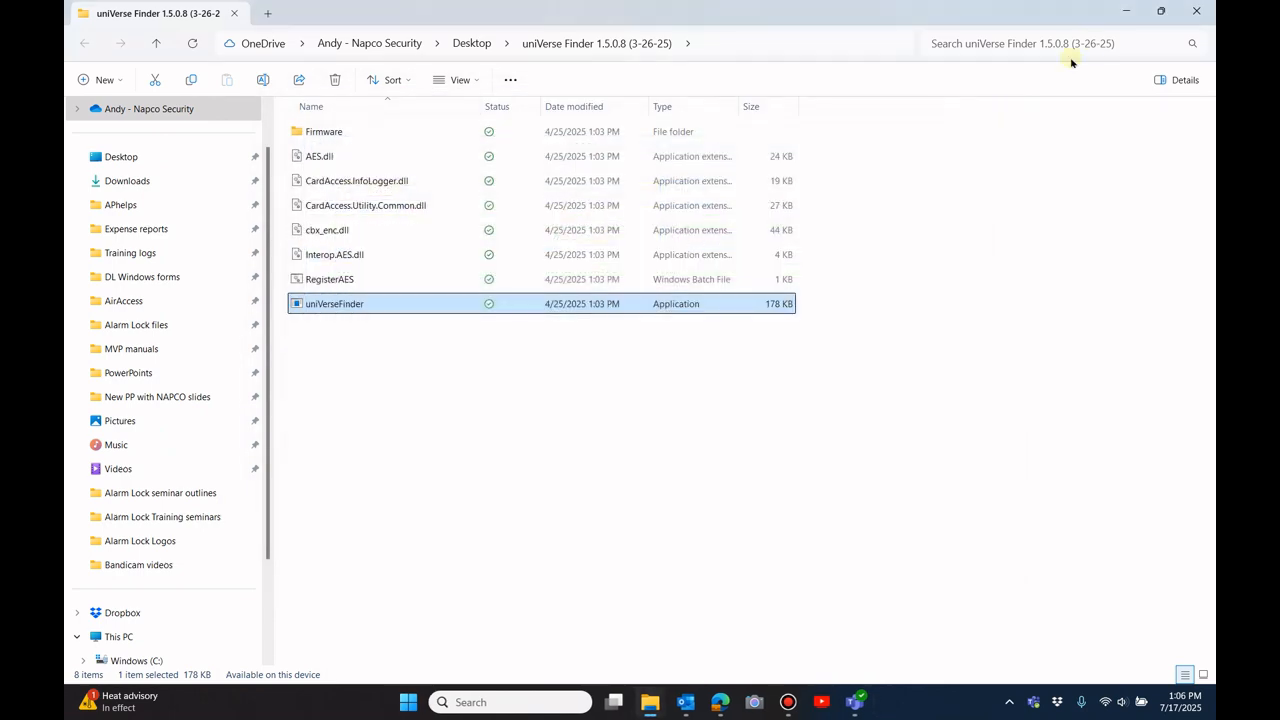
- Switch to the MVP Access login page in the browser and log in with the saved account details
click(1126, 12)
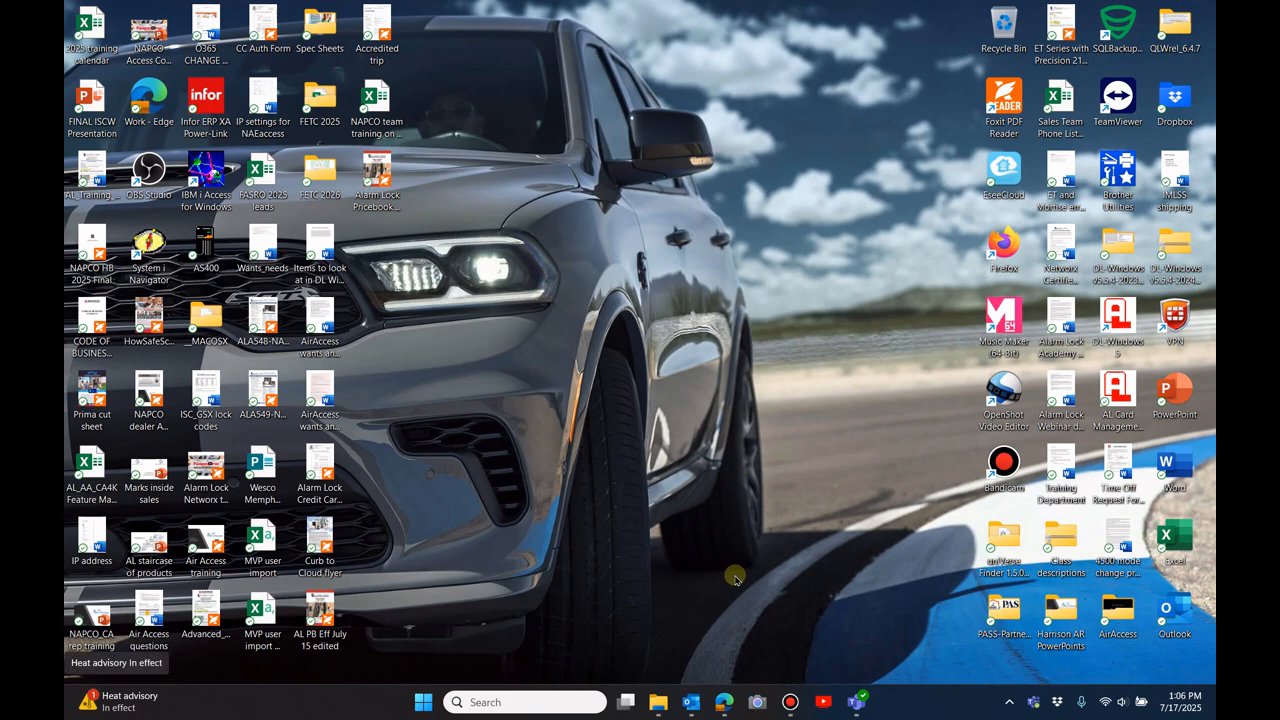
click(724, 702)
click(200, 14)
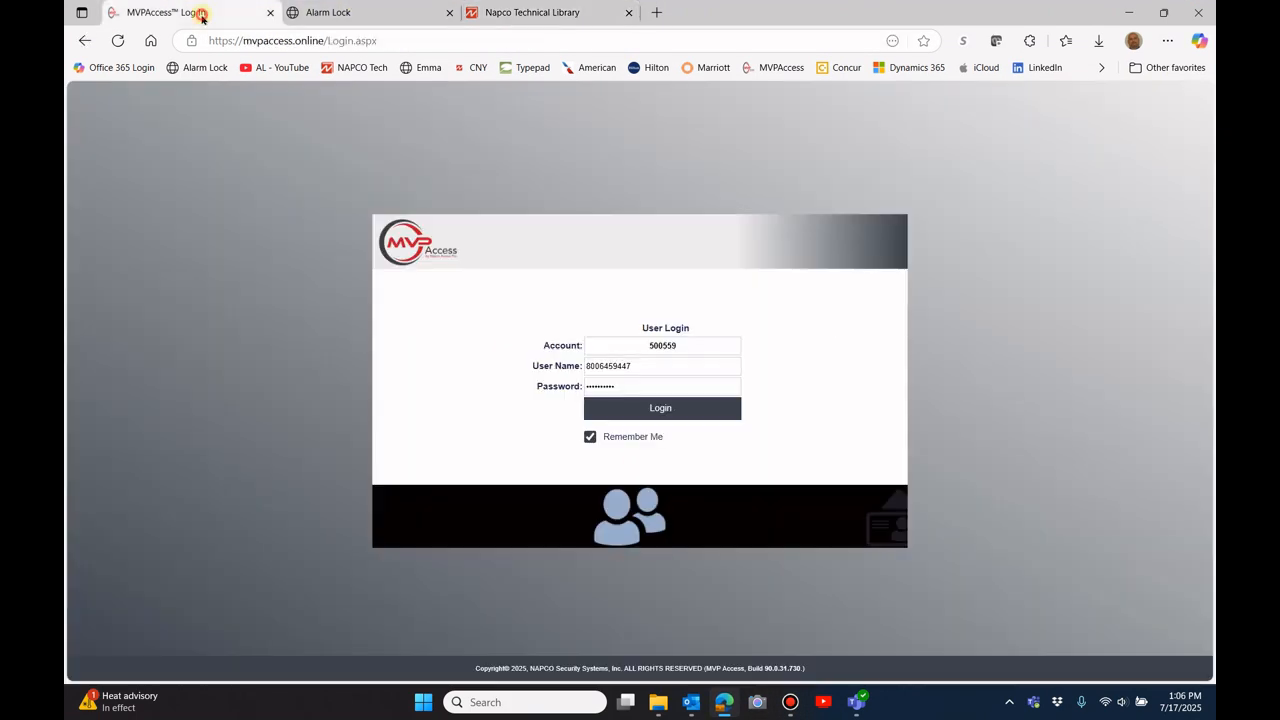
click(655, 408)
click(862, 476)
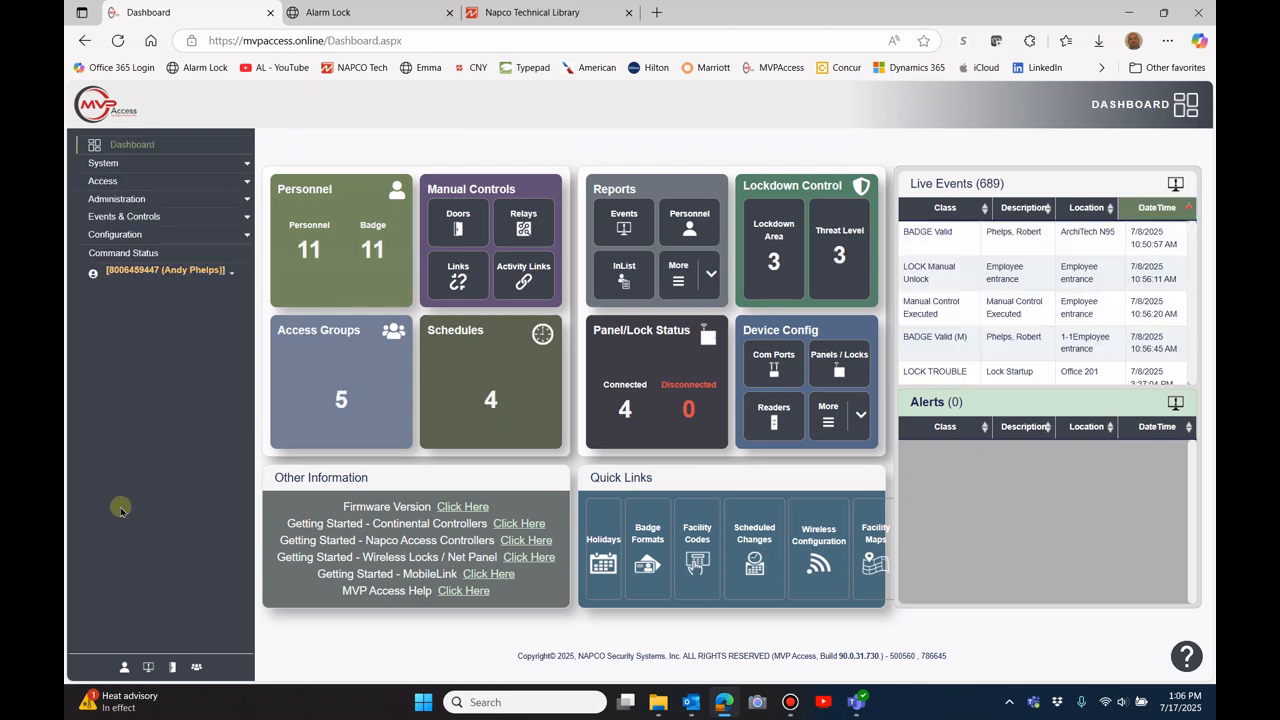
- Add a new com port in the configuration with the description "test" and the type Wireless Gateway
click(133, 236)
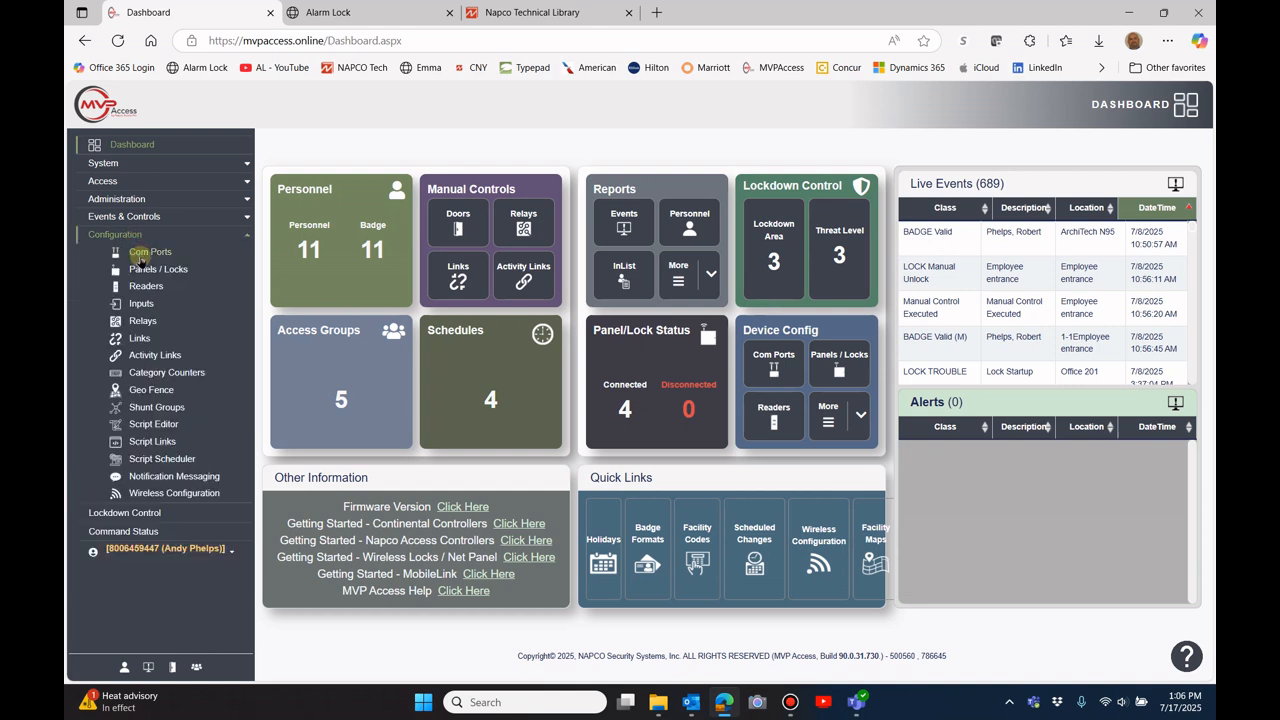
click(140, 256)
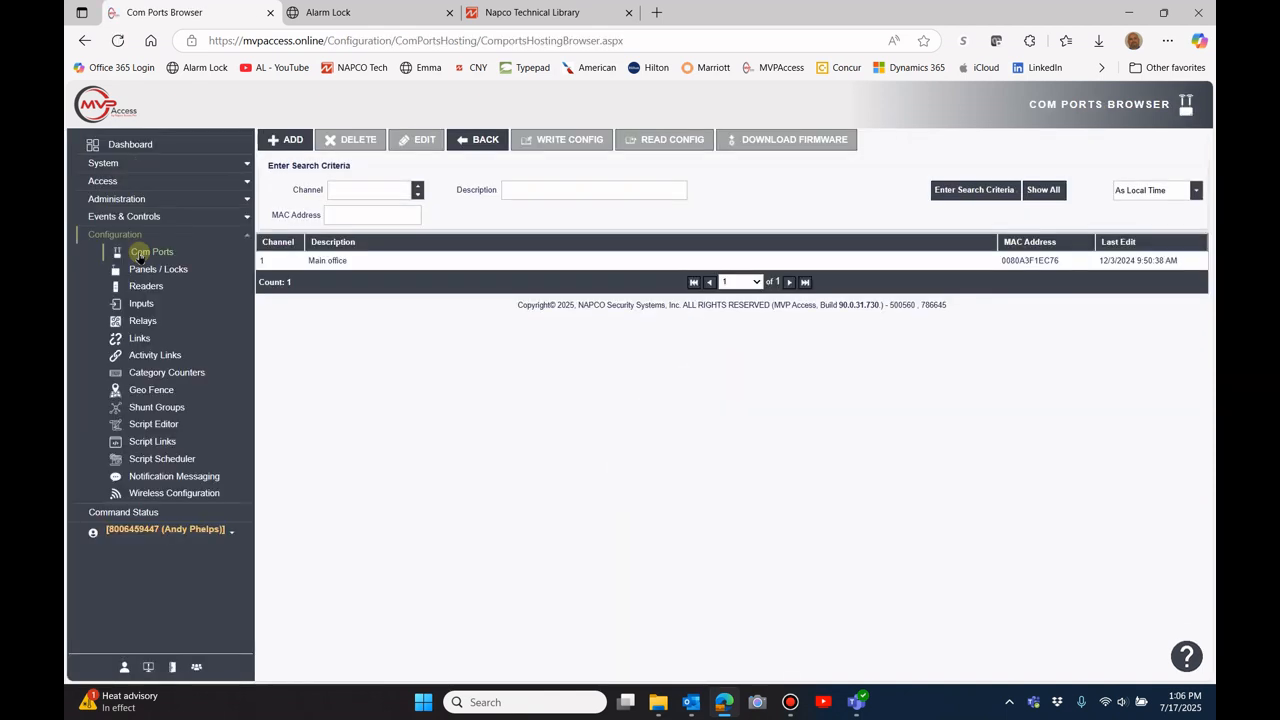
click(288, 145)
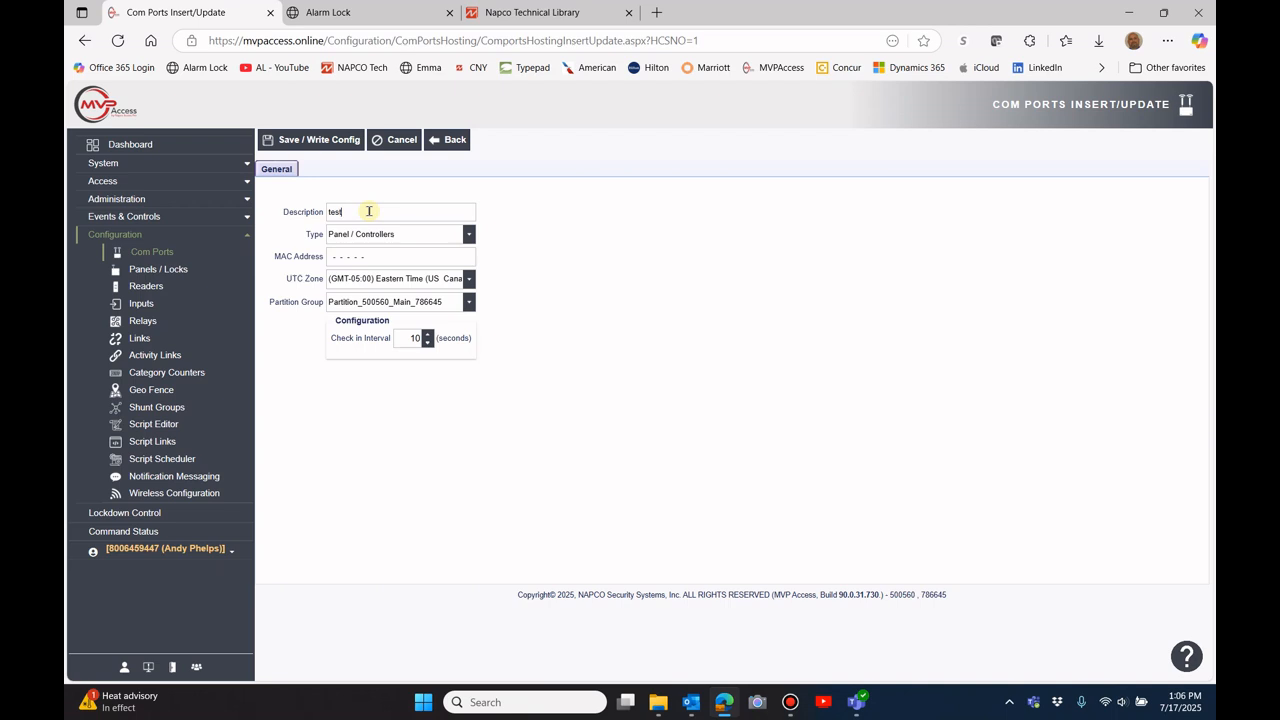
click(469, 235)
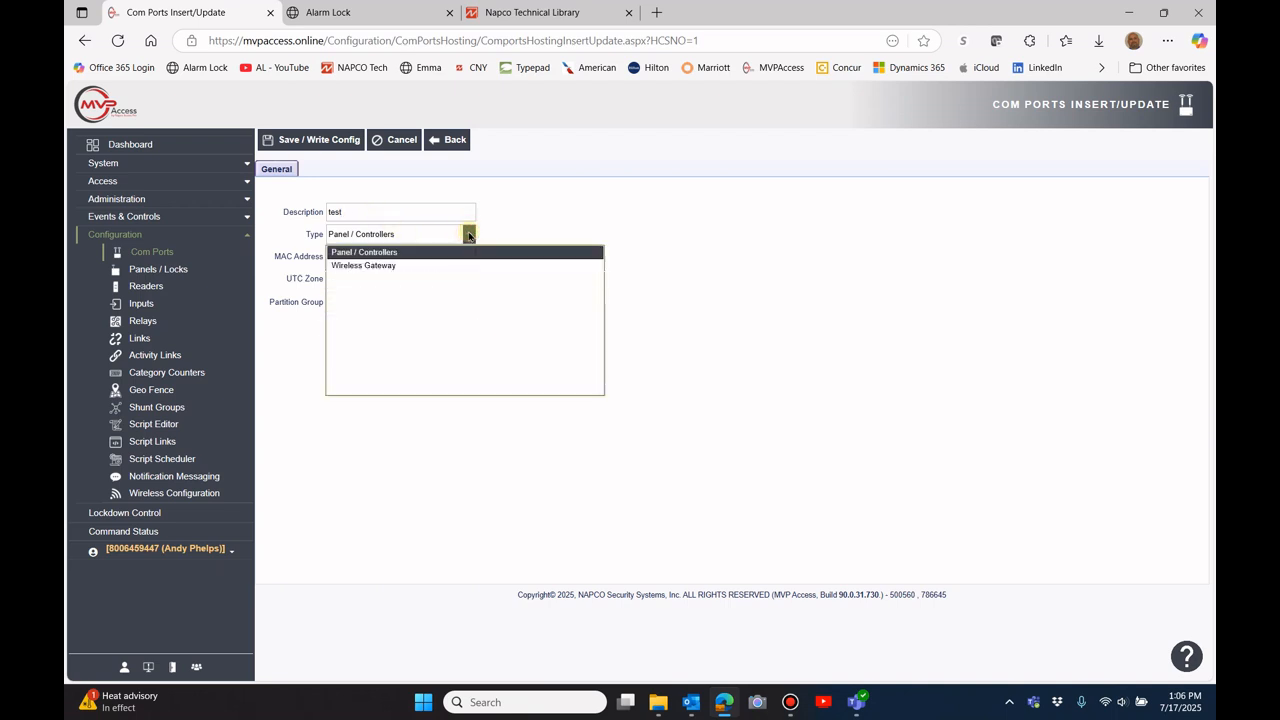
click(375, 268)
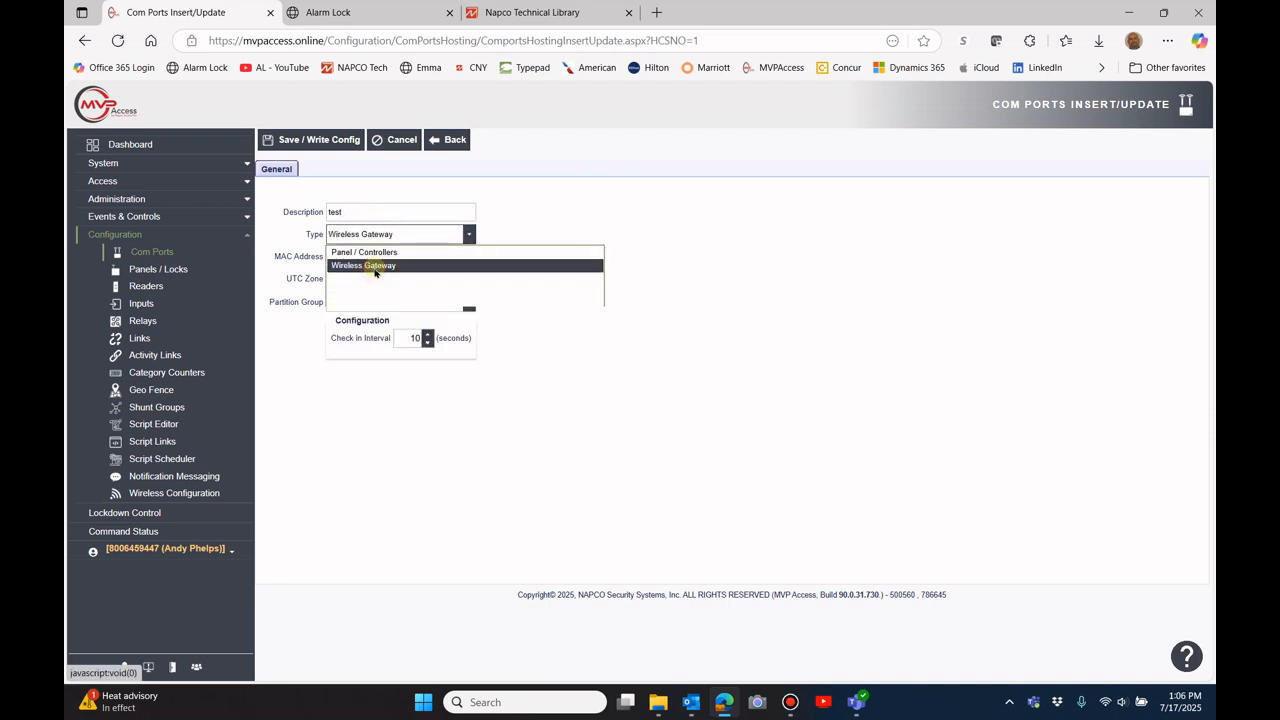
- Set the com port's MAC address to 00-80-a3-7c-6b-d0, keep the Eastern time zone, and save and write the configuration
click(351, 257)
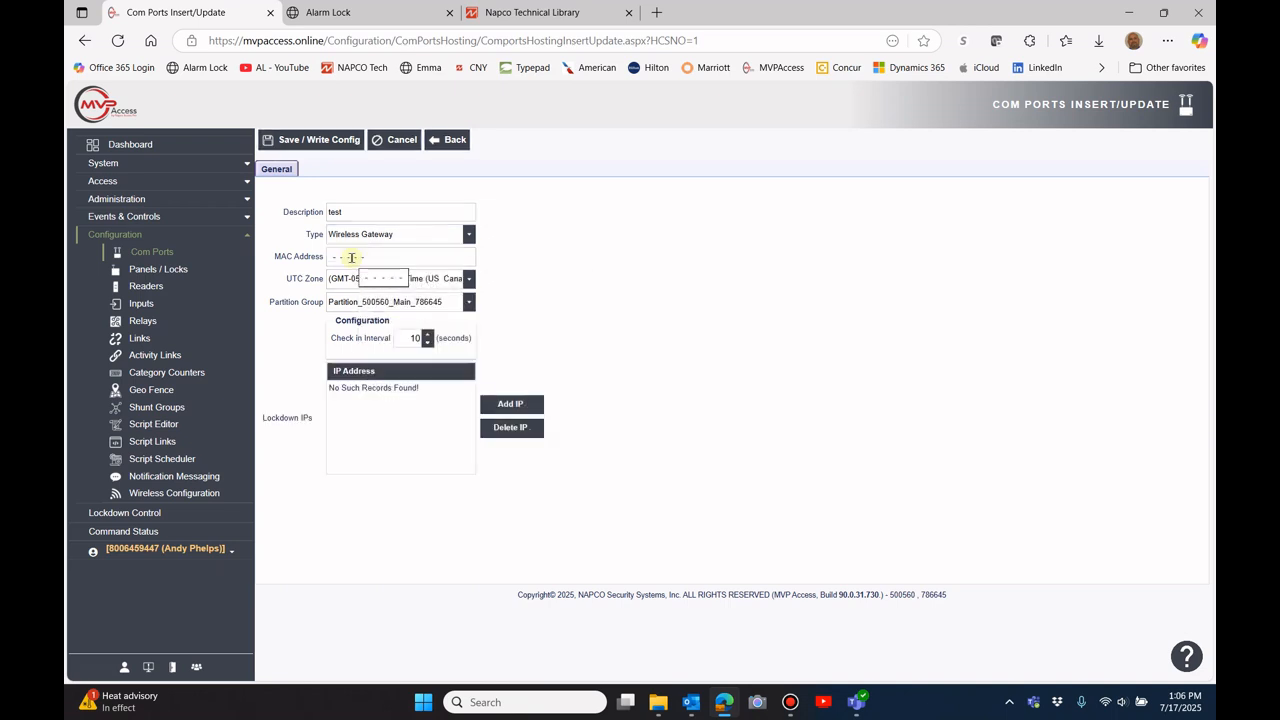
click(351, 257)
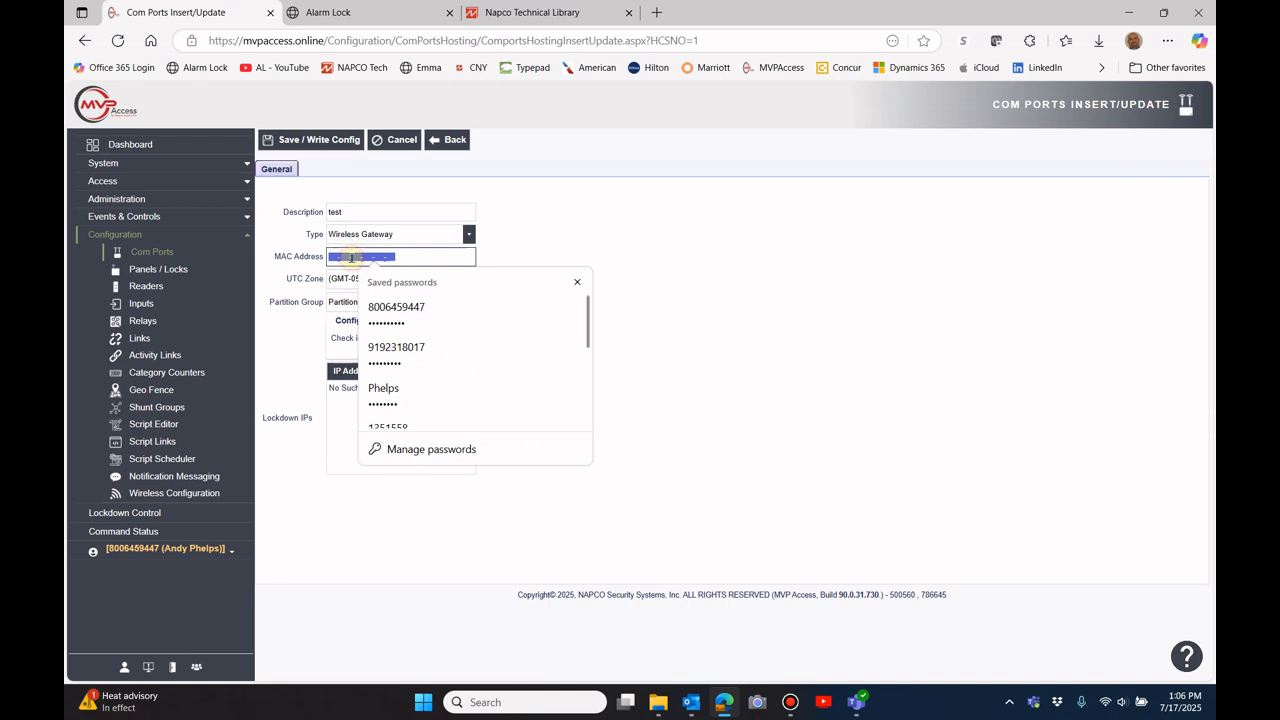
text(00-80-53-7c-6b-d)
click(612, 263)
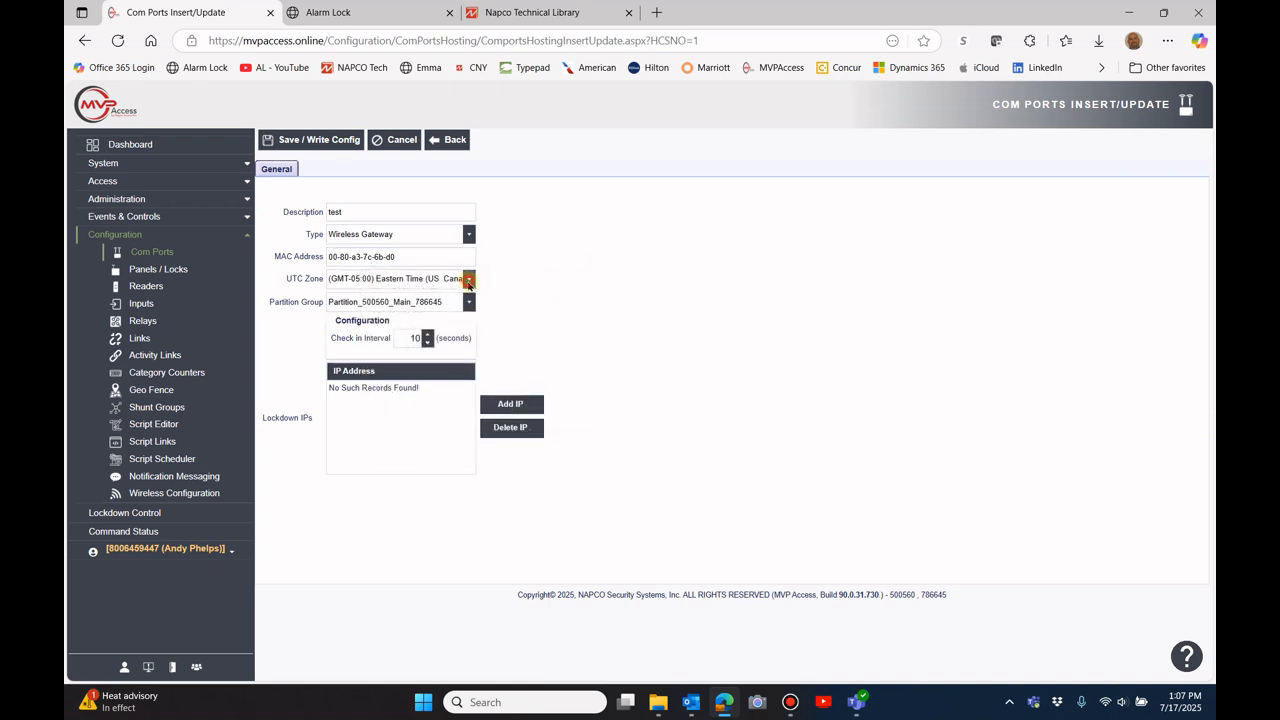
click(468, 280)
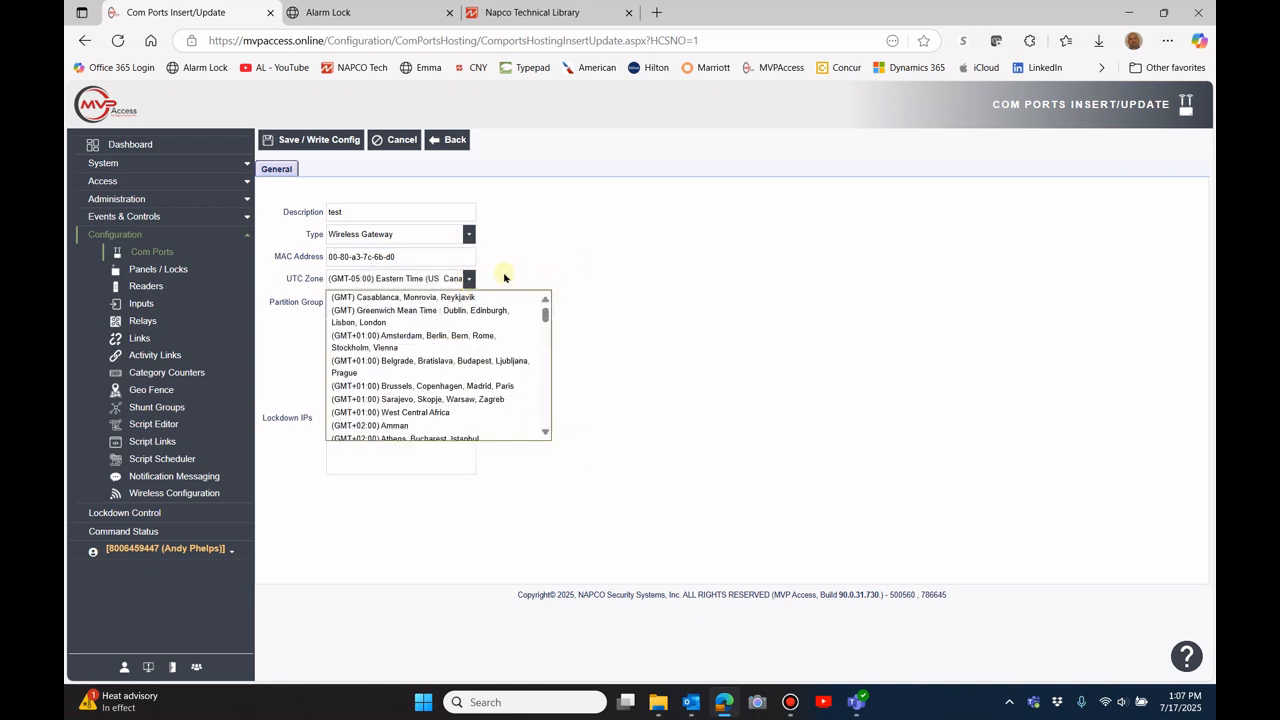
click(504, 278)
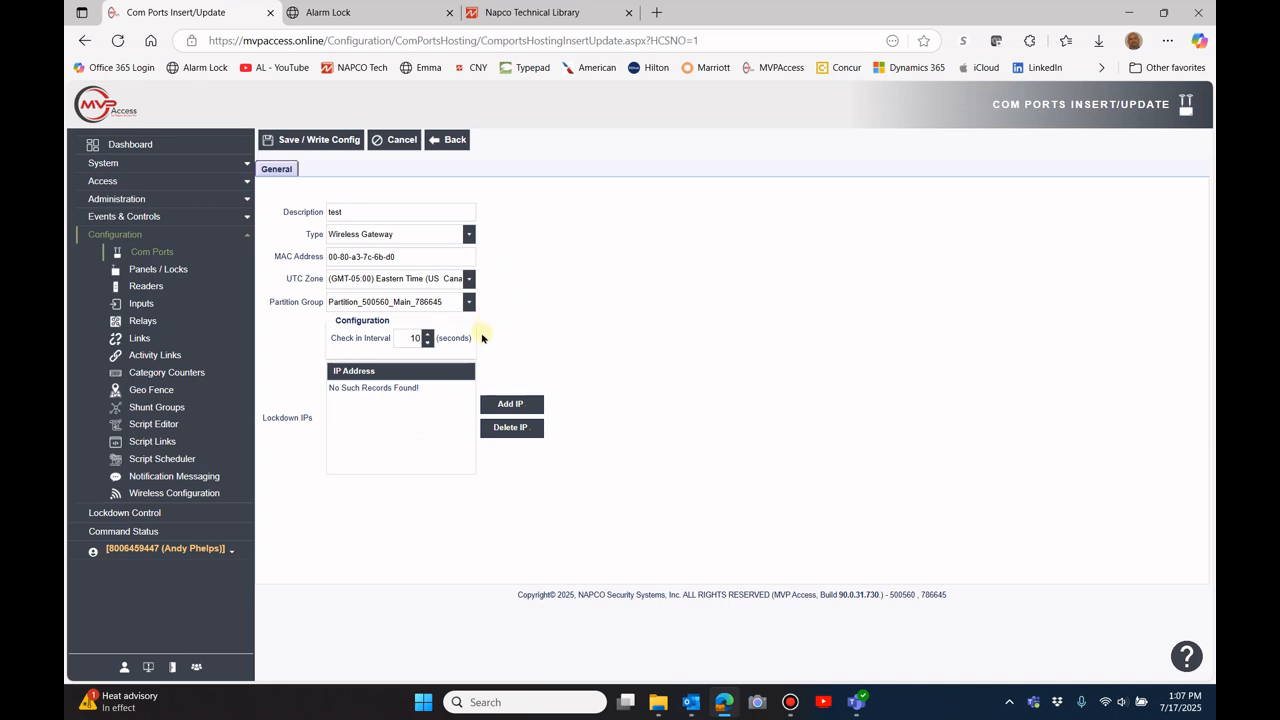
click(316, 142)
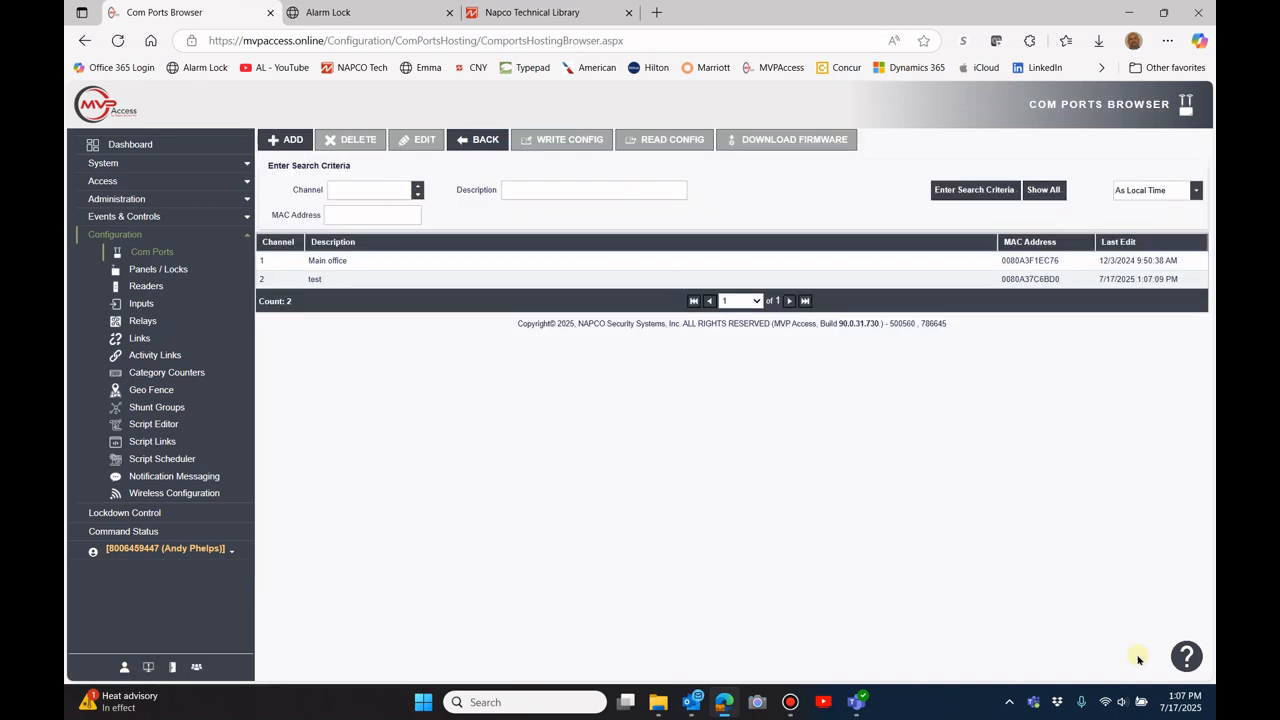
- Open the Wireless Configuration page and refresh the "test" gateway
click(326, 281)
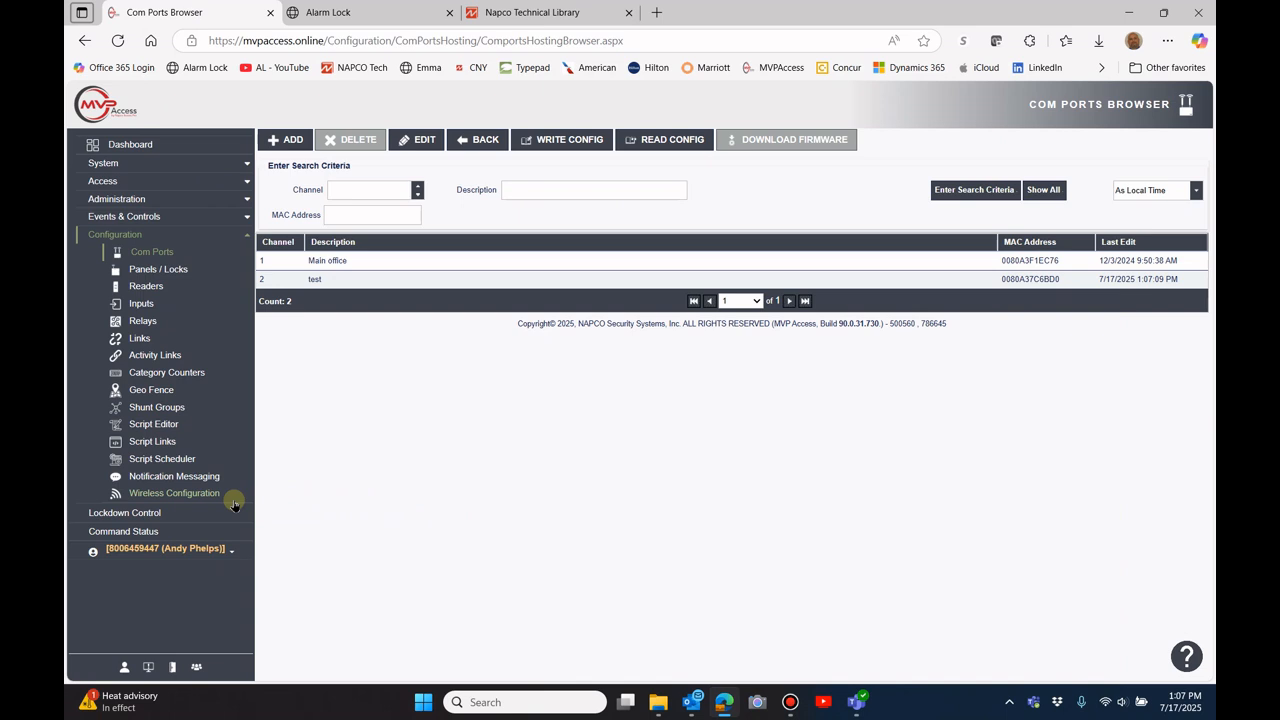
click(230, 497)
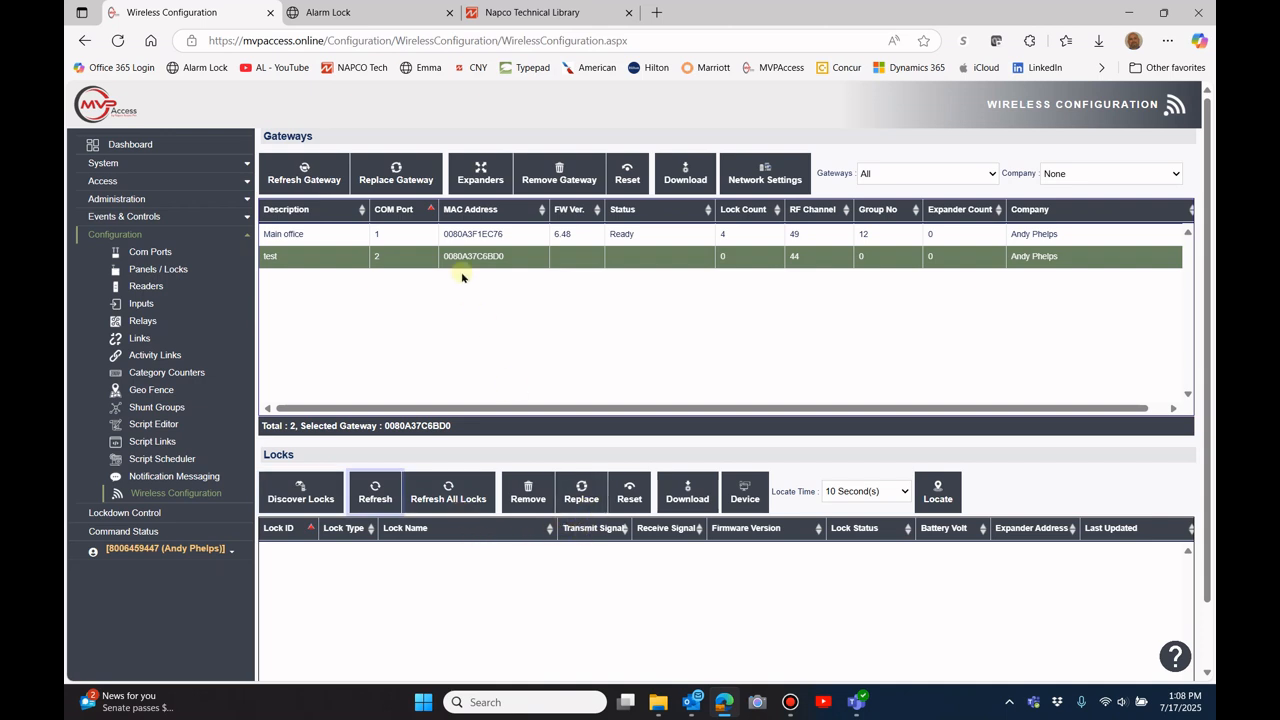
click(304, 178)
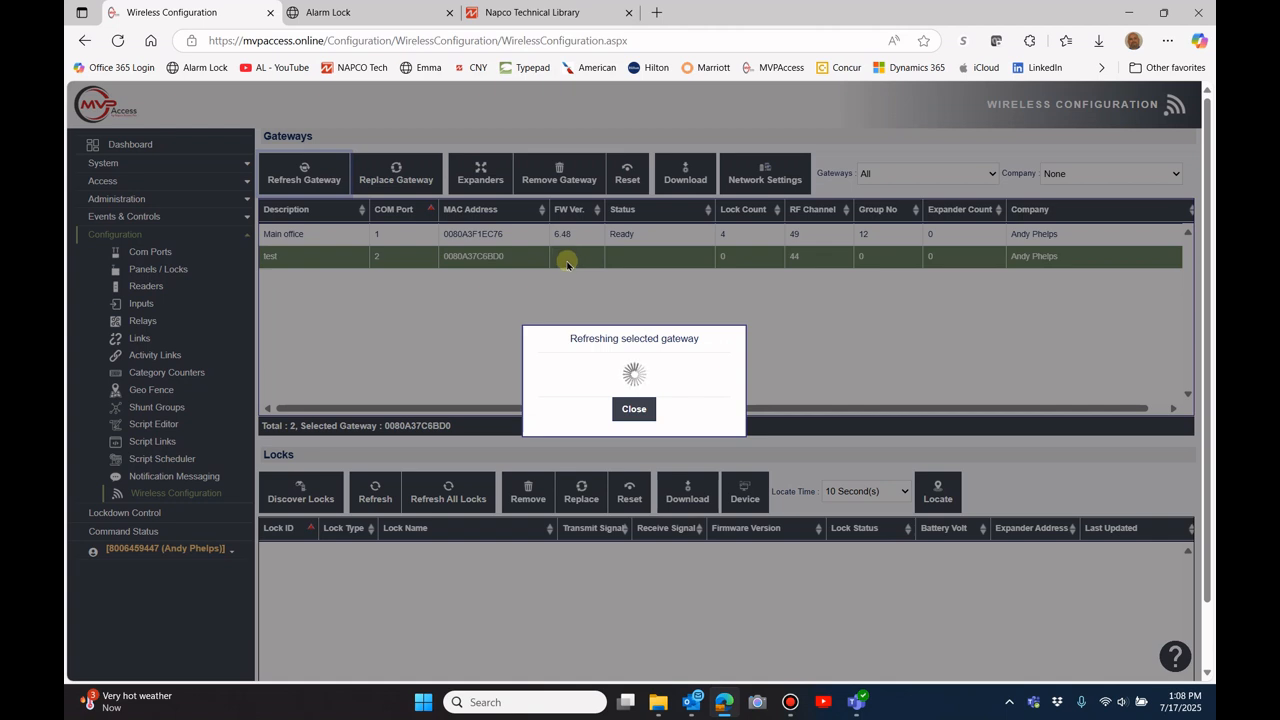
- Dismiss the gateway refresh notice and run a lock discovery for 3 locks on the "test" gateway
click(633, 406)
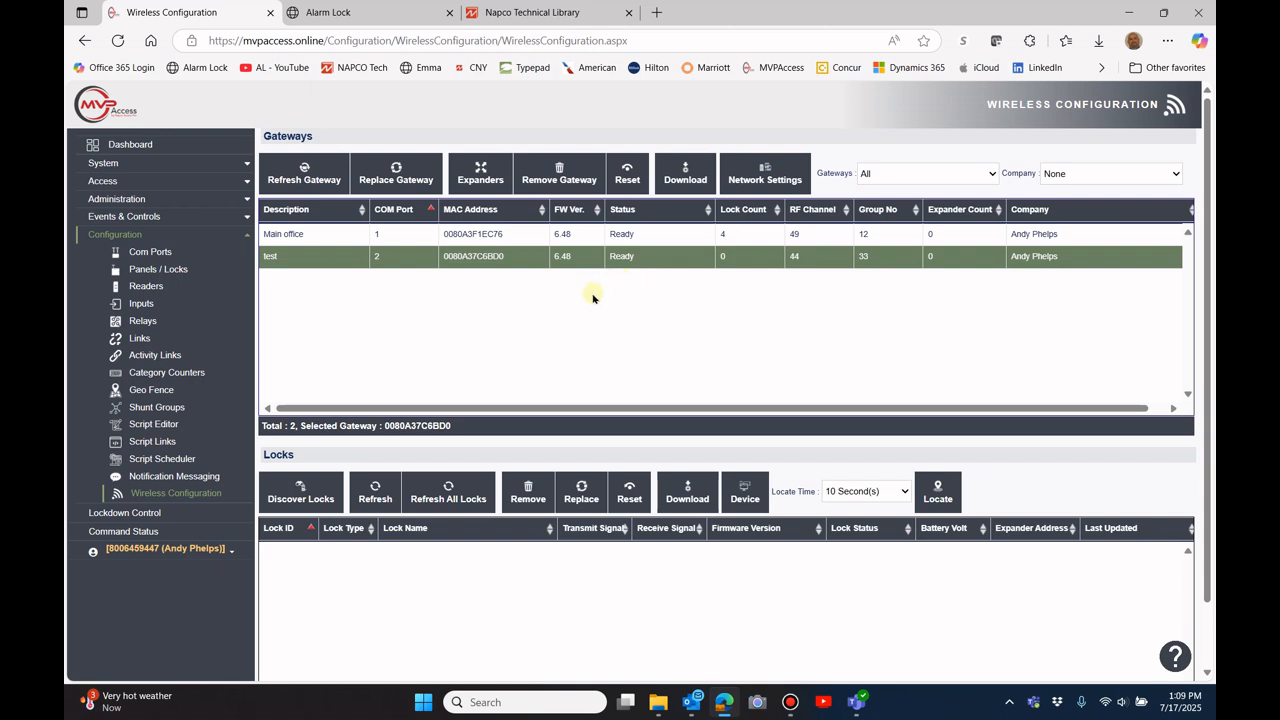
click(296, 494)
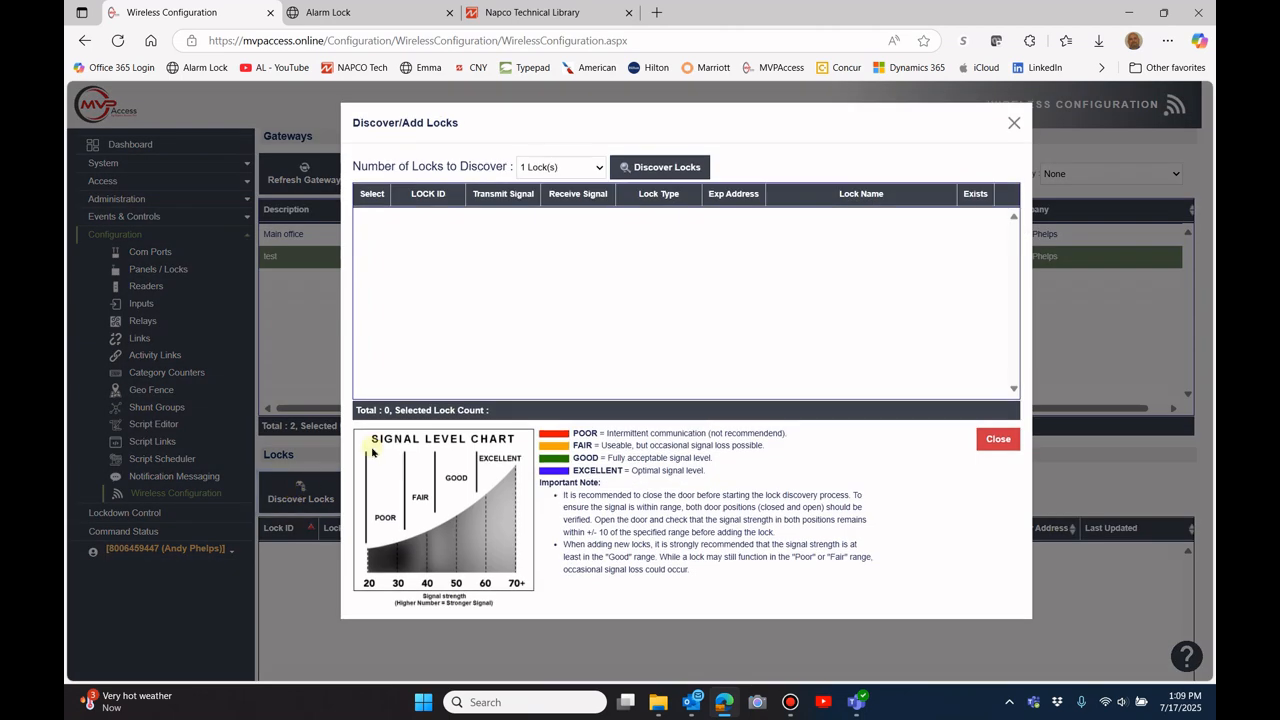
click(600, 168)
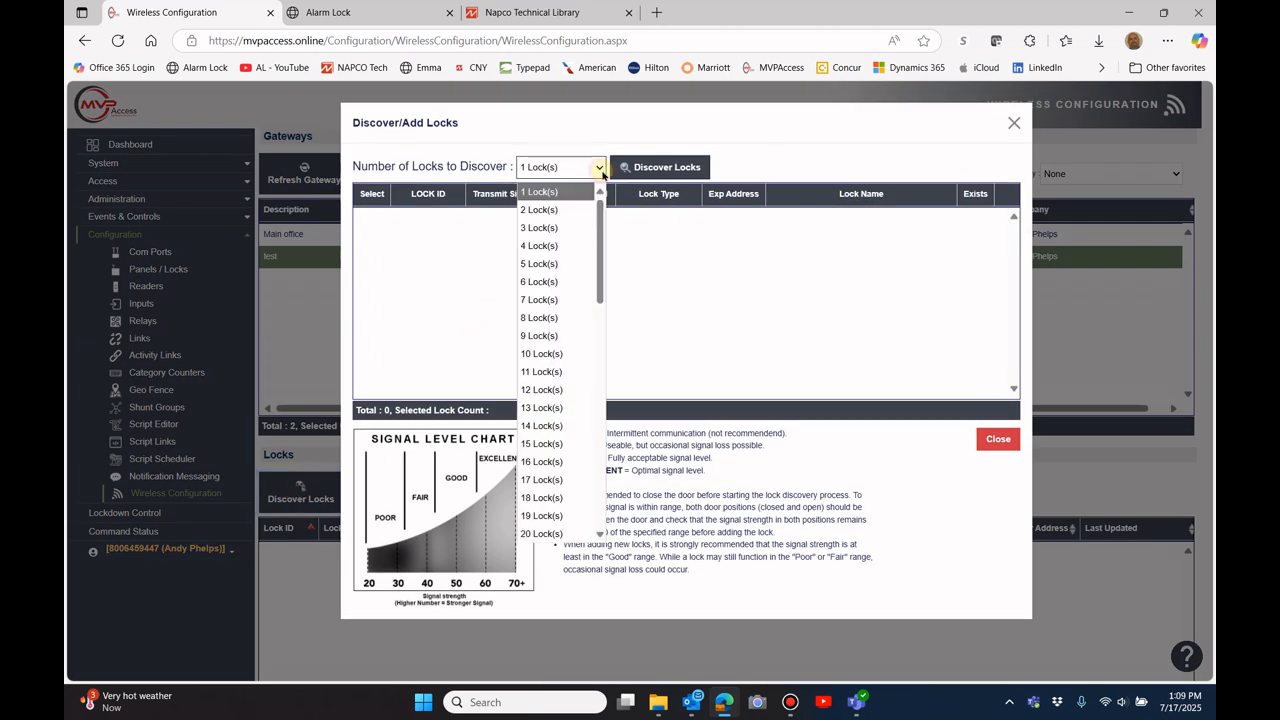
click(548, 230)
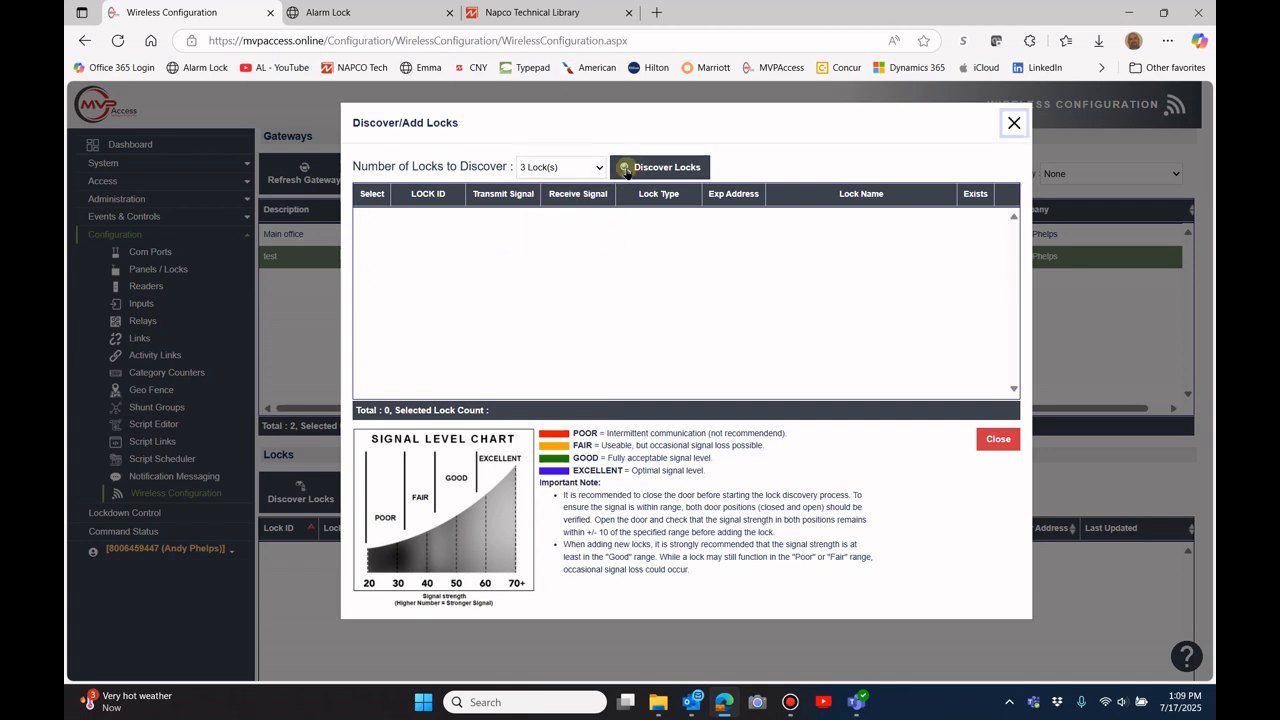
click(626, 170)
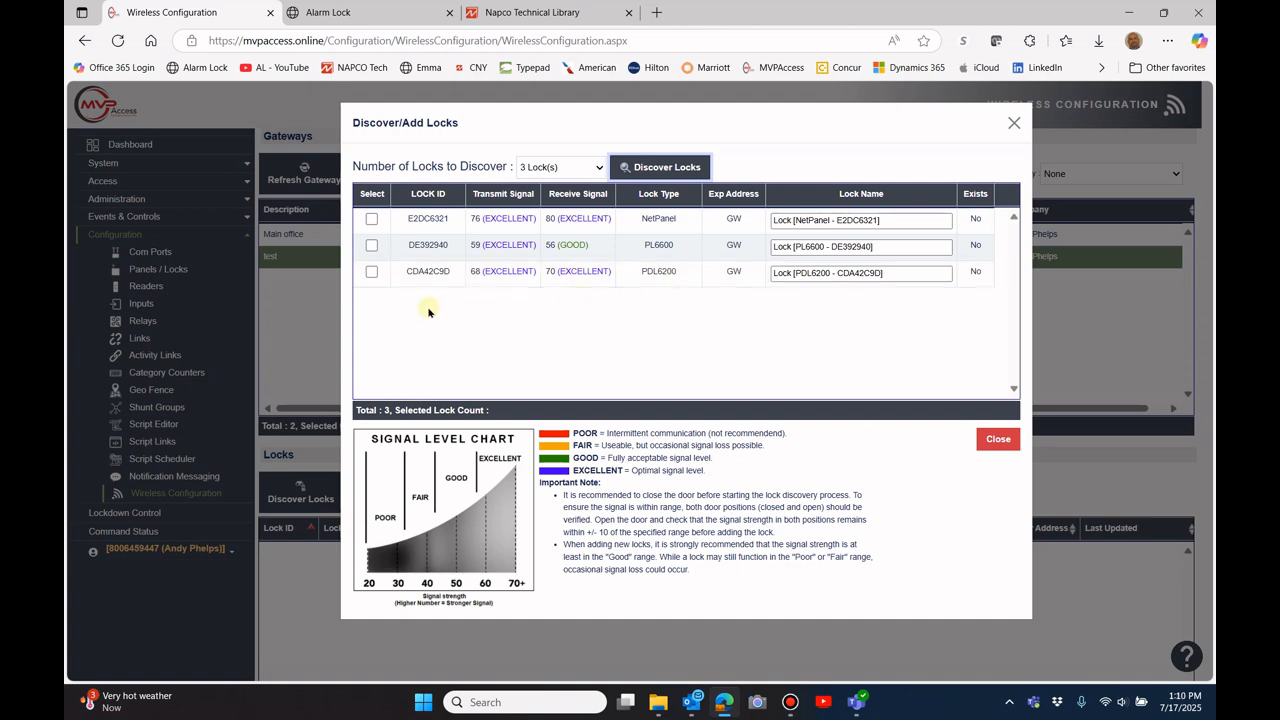
- Select the discovered NetPanel, PL6600 and PDL6200 locks and add them to the "test" gateway
click(370, 218)
click(366, 245)
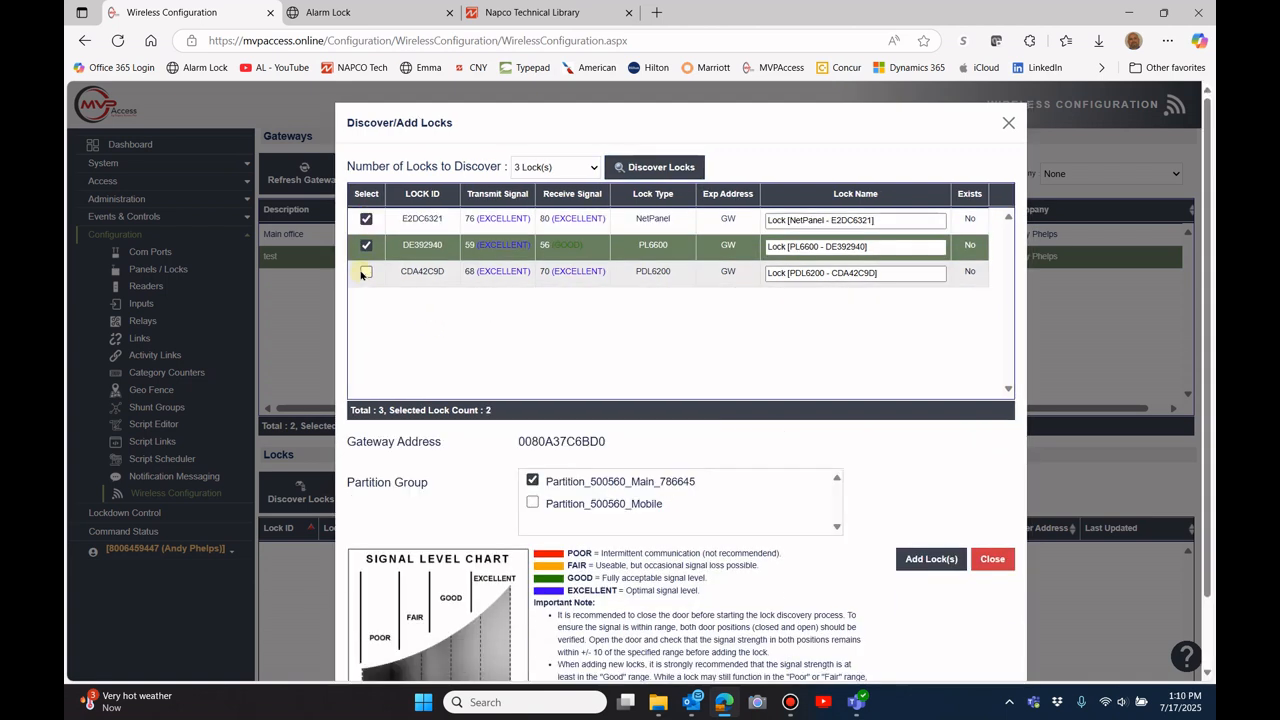
click(366, 272)
drag(878, 220, 730, 222)
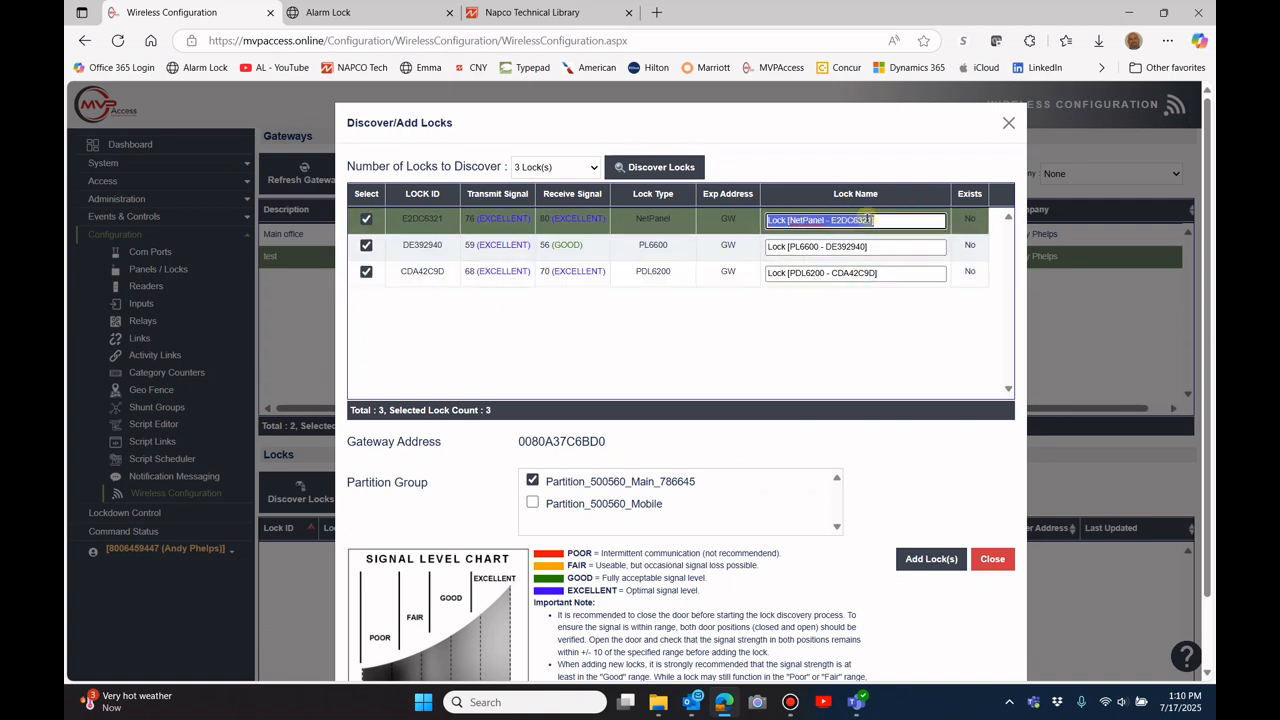
click(923, 562)
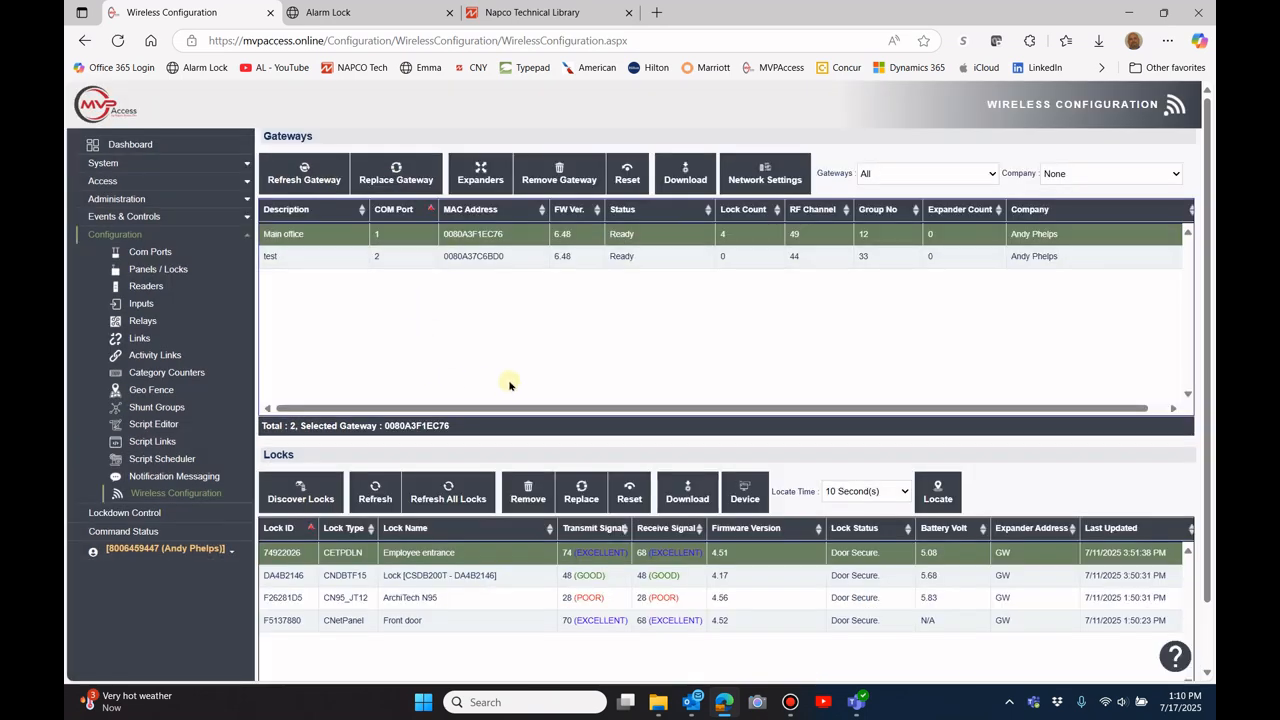